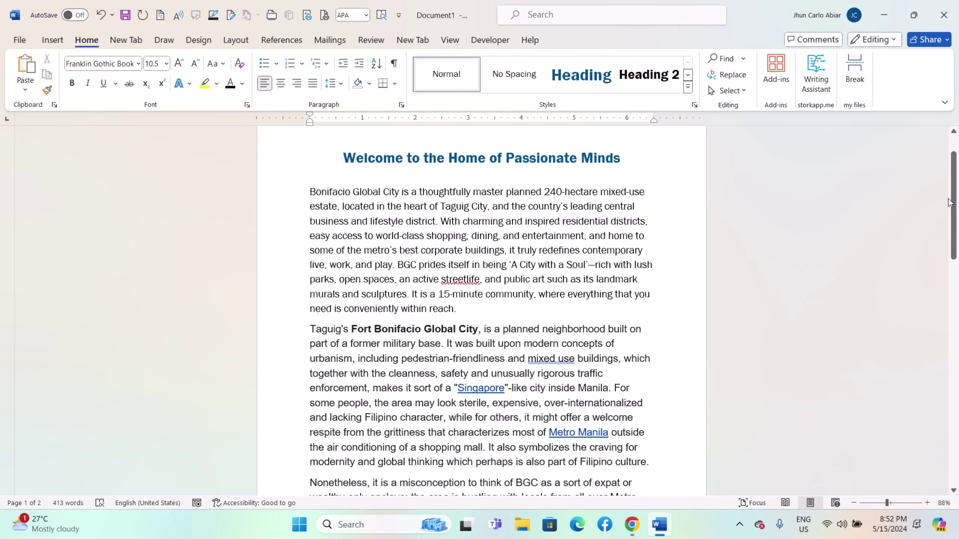
Scroll through the opening paragraphs to review the Bonifacio Global City and Nonetheless text.
{"action": "scroll", "coordinate": [950, 203], "scroll_direction": "down", "scroll_amount": 1}
{"action": "scroll", "coordinate": [949, 203], "scroll_direction": "up", "scroll_amount": 2}
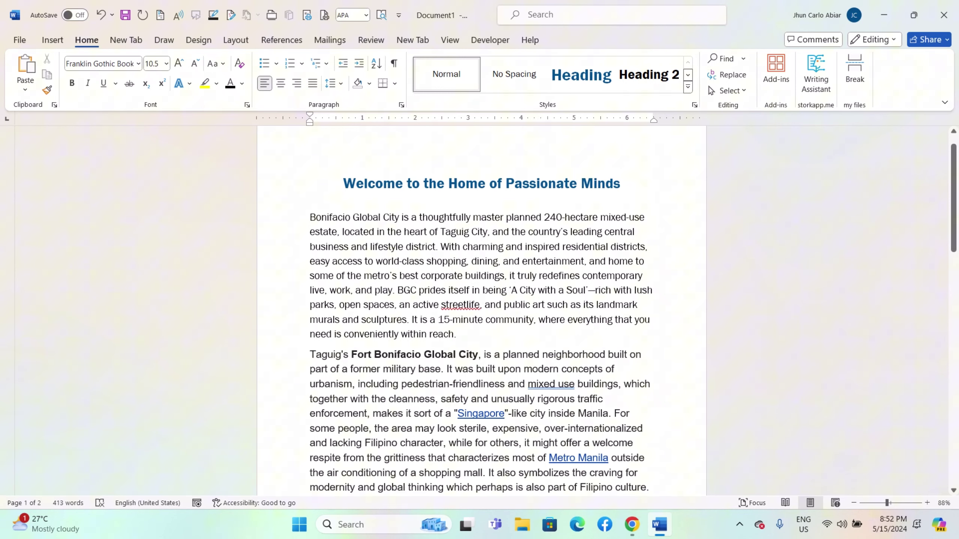
{"action": "scroll", "coordinate": [481, 321], "scroll_direction": "down", "scroll_amount": 1}
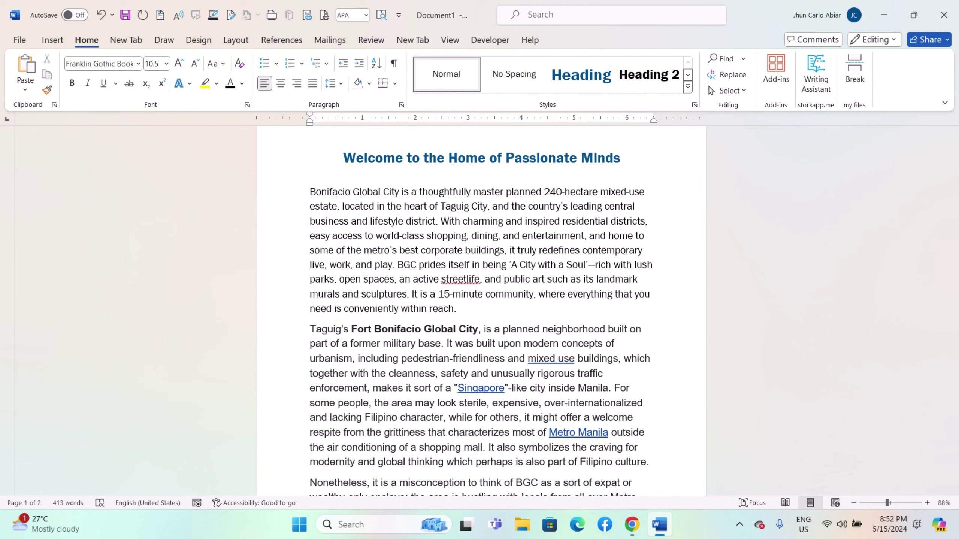
{"action": "scroll", "coordinate": [581, 239], "scroll_direction": "down", "scroll_amount": 1}
{"action": "scroll", "coordinate": [571, 244], "scroll_direction": "up", "scroll_amount": 1}
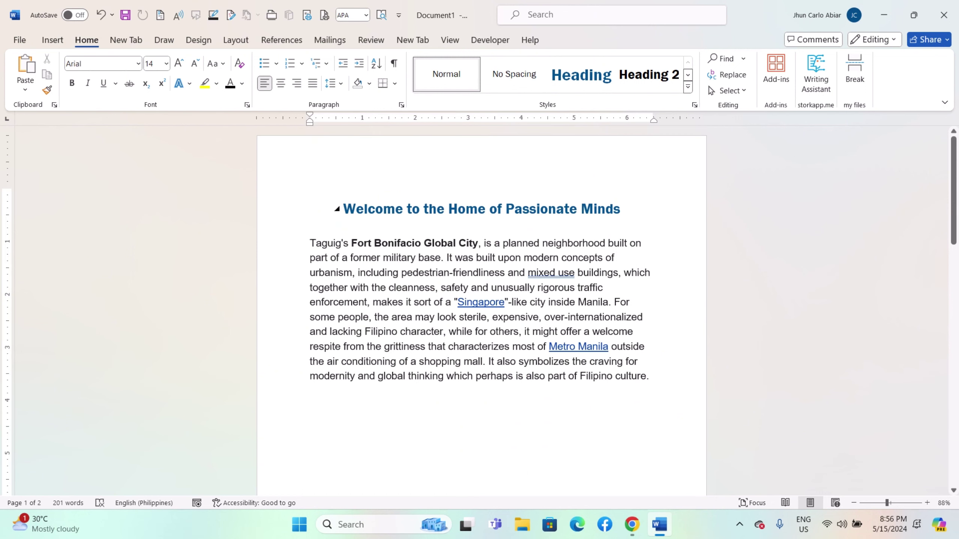
{"action": "scroll", "coordinate": [311, 392], "scroll_direction": "down", "scroll_amount": 1}
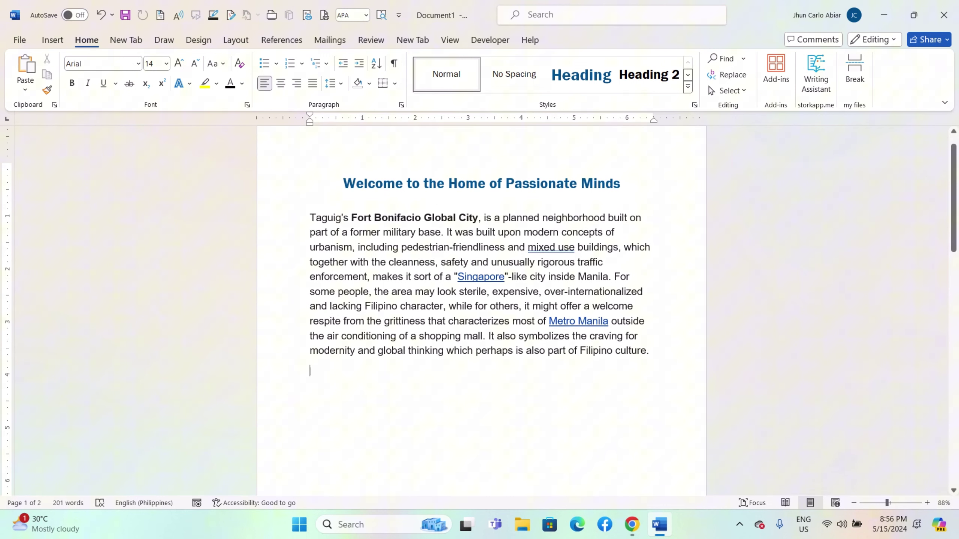
{"action": "scroll", "coordinate": [462, 261], "scroll_direction": "down", "scroll_amount": 2}
{"action": "scroll", "coordinate": [429, 285], "scroll_direction": "down", "scroll_amount": 10}
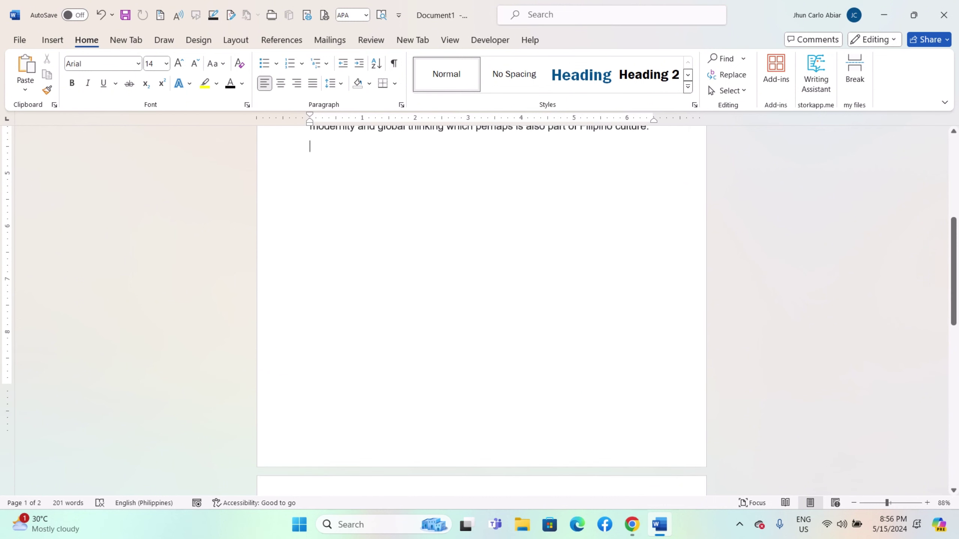
{"action": "scroll", "coordinate": [429, 286], "scroll_direction": "down", "scroll_amount": 6}
{"action": "scroll", "coordinate": [430, 277], "scroll_direction": "down", "scroll_amount": 1}
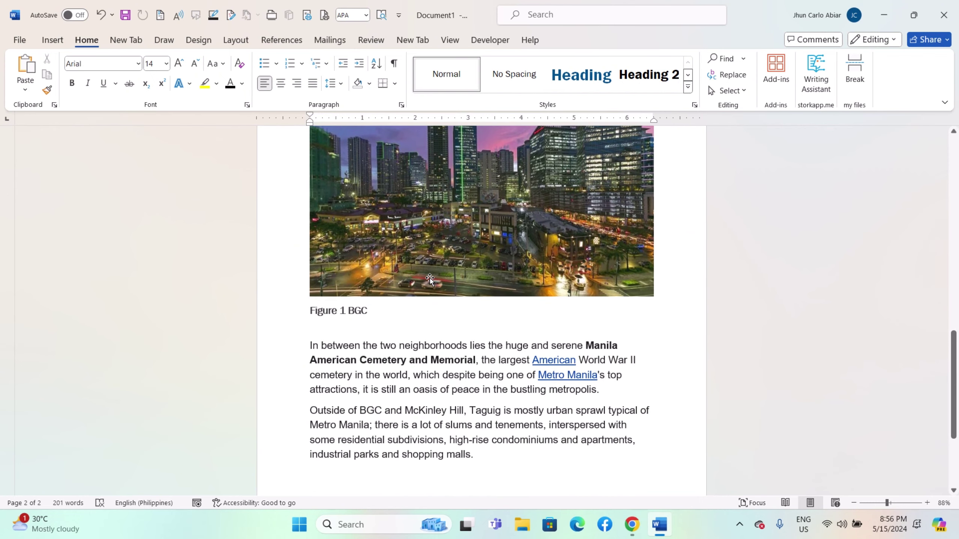
{"action": "scroll", "coordinate": [430, 277], "scroll_direction": "down", "scroll_amount": 1}
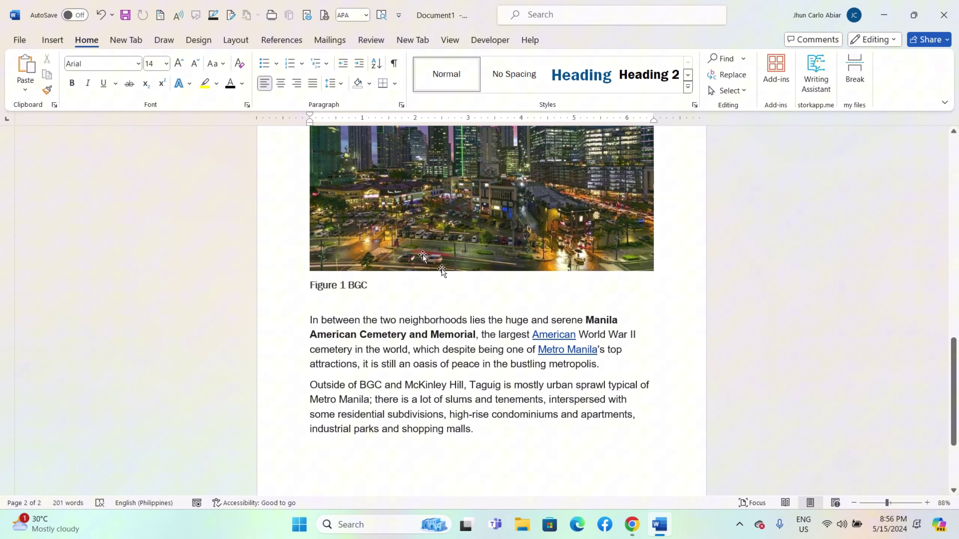
{"action": "scroll", "coordinate": [487, 272], "scroll_direction": "up", "scroll_amount": 2}
{"action": "scroll", "coordinate": [495, 266], "scroll_direction": "up", "scroll_amount": 2}
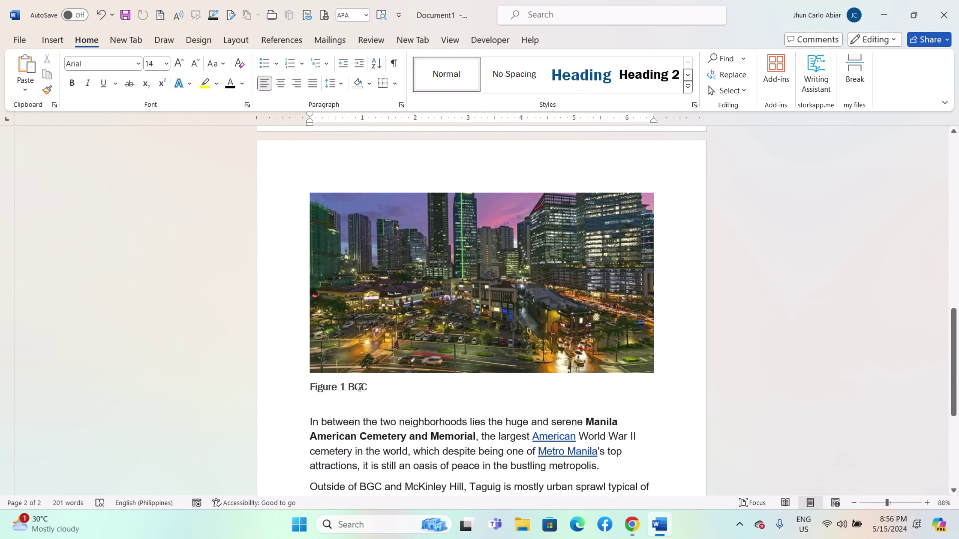
{"action": "scroll", "coordinate": [507, 321], "scroll_direction": "down", "scroll_amount": 2}
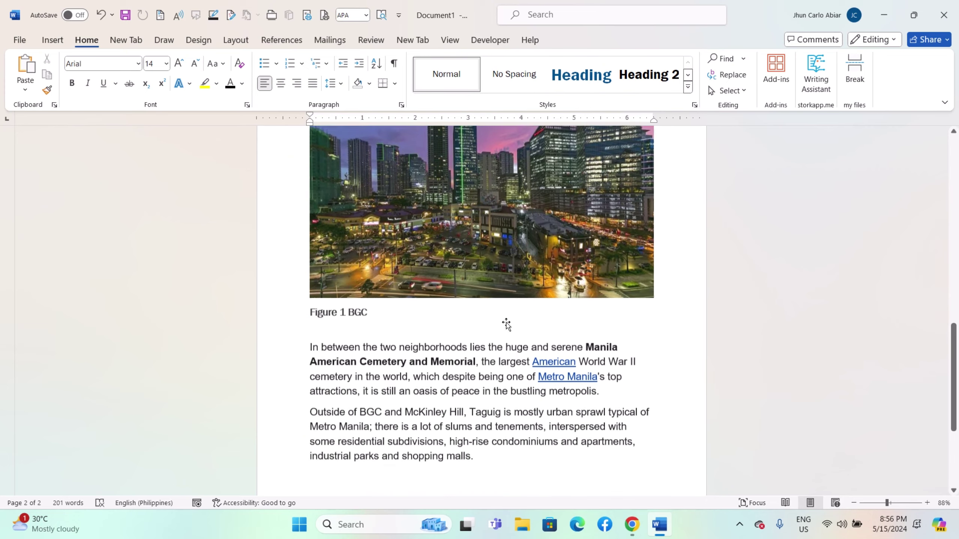
{"action": "scroll", "coordinate": [507, 321], "scroll_direction": "up", "scroll_amount": 15}
{"action": "scroll", "coordinate": [507, 321], "scroll_direction": "up", "scroll_amount": 10}
{"action": "scroll", "coordinate": [375, 349], "scroll_direction": "down", "scroll_amount": 1}
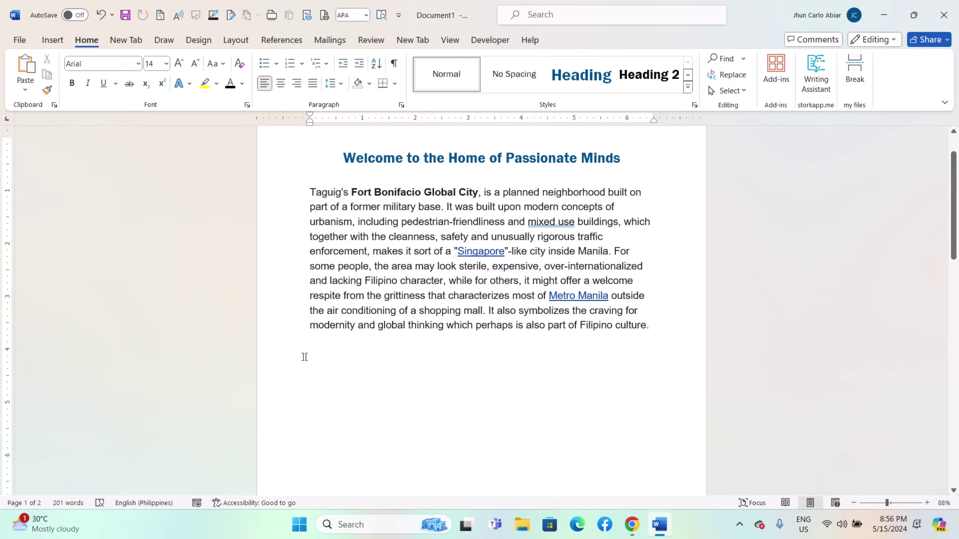
Try 'See Figure 1' below the Fort Bonifacio paragraph, then delete it and start a new empty line.
{"action": "left_click", "coordinate": [313, 348]}
{"action": "scroll", "coordinate": [318, 352], "scroll_direction": "down", "scroll_amount": 1}
{"action": "scroll", "coordinate": [319, 353], "scroll_direction": "down", "scroll_amount": 1}
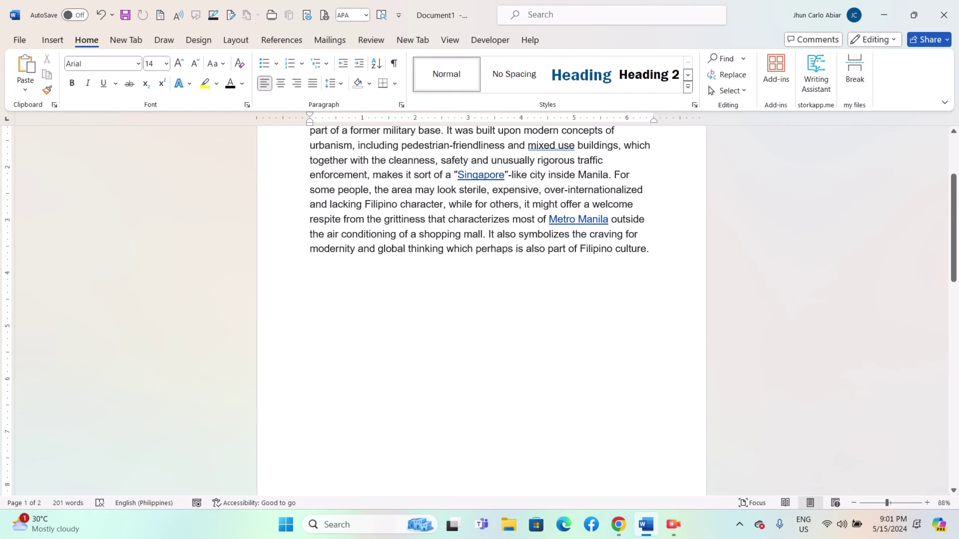
{"action": "type", "text": "See"}
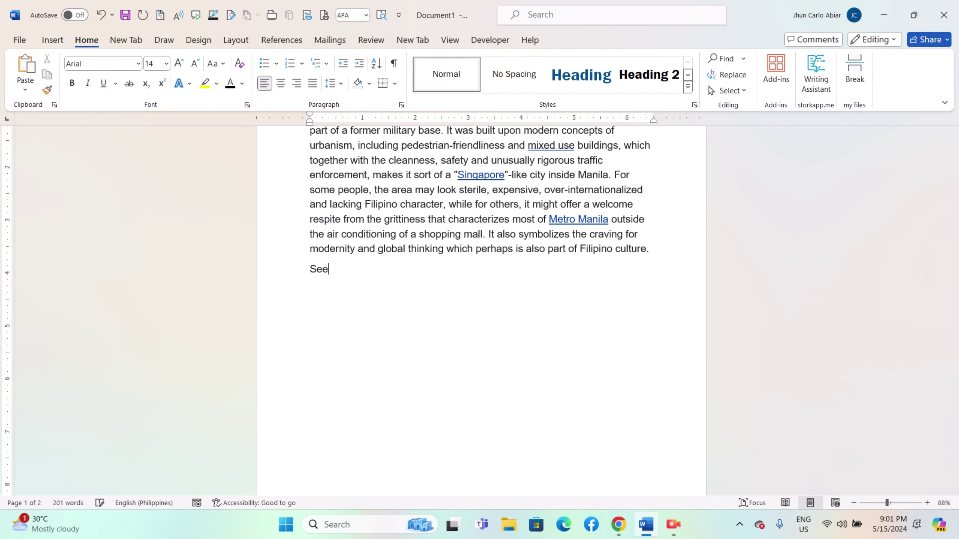
{"action": "type", "text": " Figure 1"}
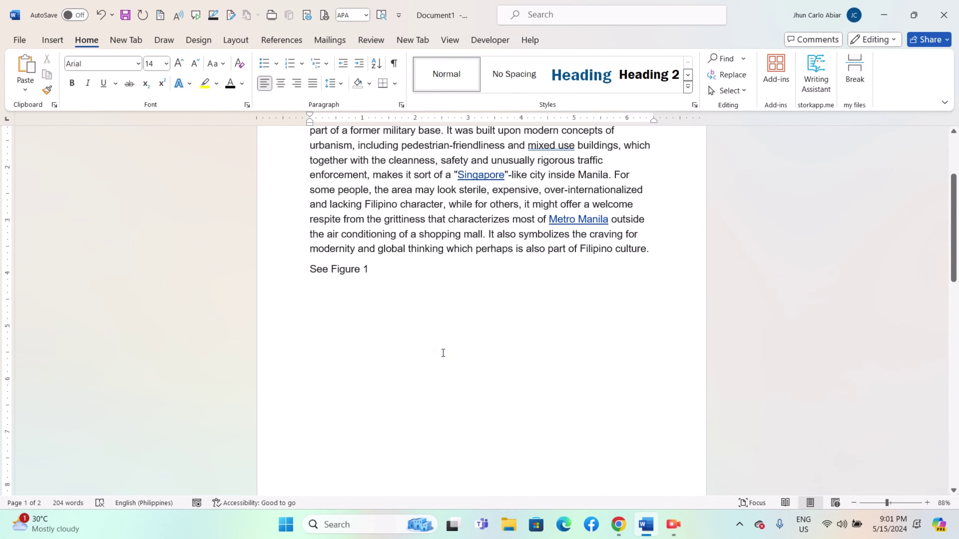
{"action": "left_click_drag", "start_coordinate": [375, 268], "coordinate": [296, 267]}
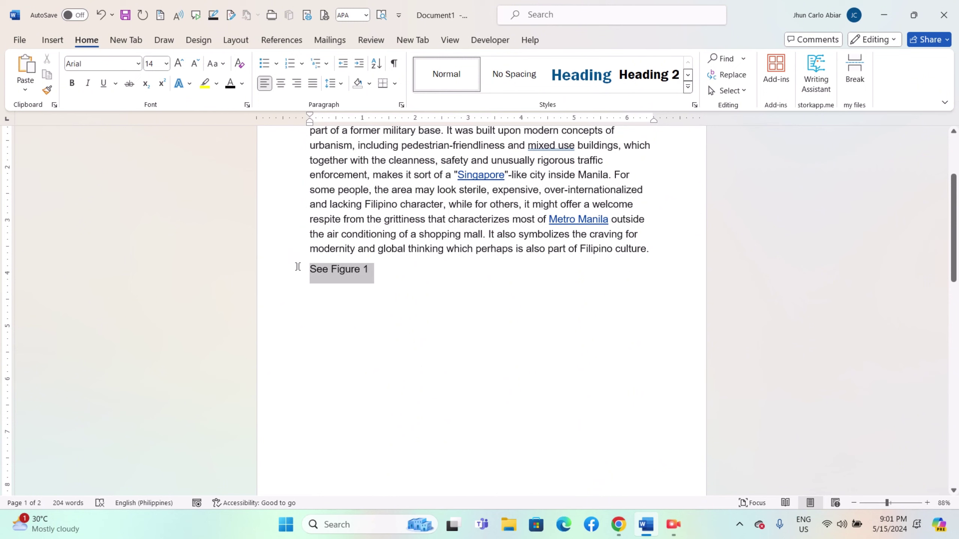
{"action": "key", "text": "Delete"}
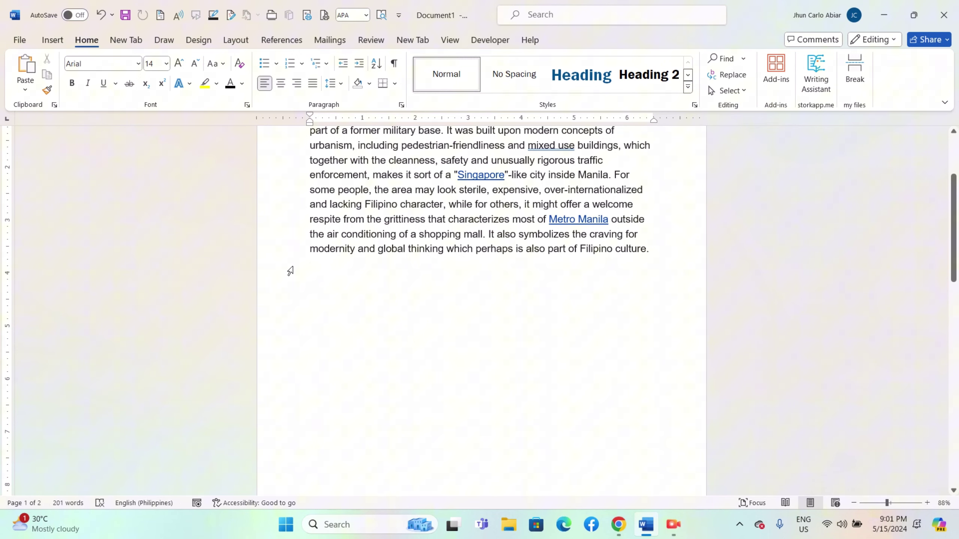
{"action": "key", "text": "Return"}
{"action": "scroll", "coordinate": [366, 292], "scroll_direction": "down", "scroll_amount": 1}
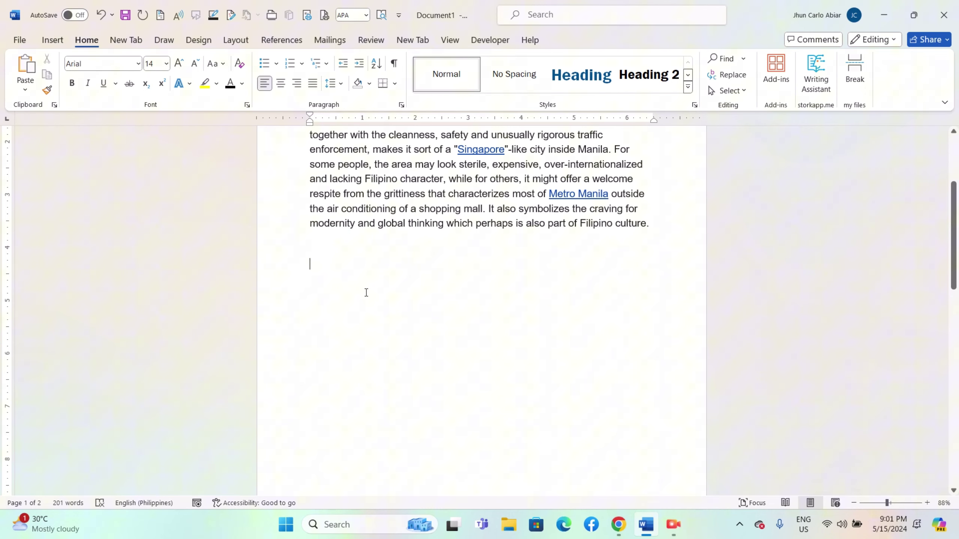
Switch the ribbon to References to show the caption, footnote and cross-reference tools.
{"action": "left_click", "coordinate": [299, 41]}
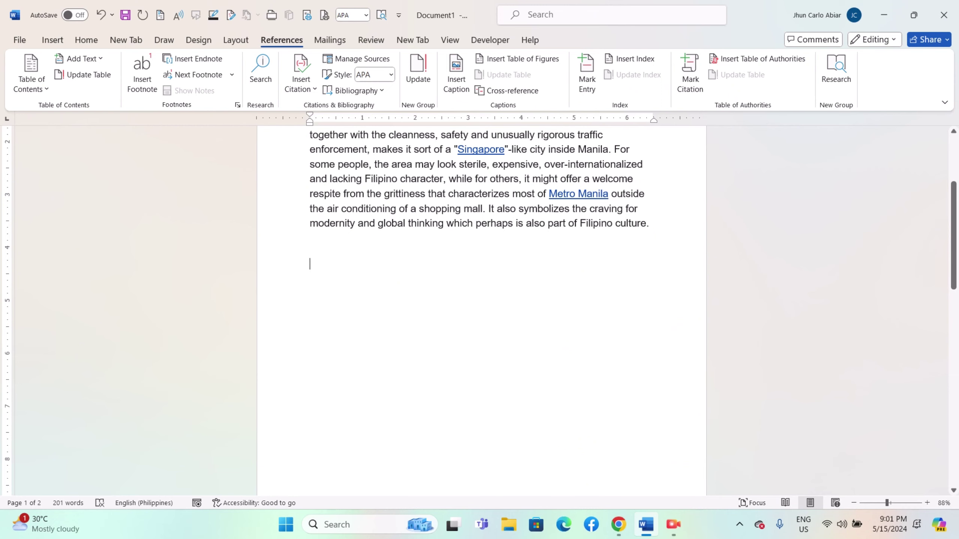
{"action": "scroll", "coordinate": [479, 177], "scroll_direction": "down", "scroll_amount": 1}
{"action": "scroll", "coordinate": [479, 178], "scroll_direction": "up", "scroll_amount": 1}
{"action": "scroll", "coordinate": [351, 291], "scroll_direction": "down", "scroll_amount": 1}
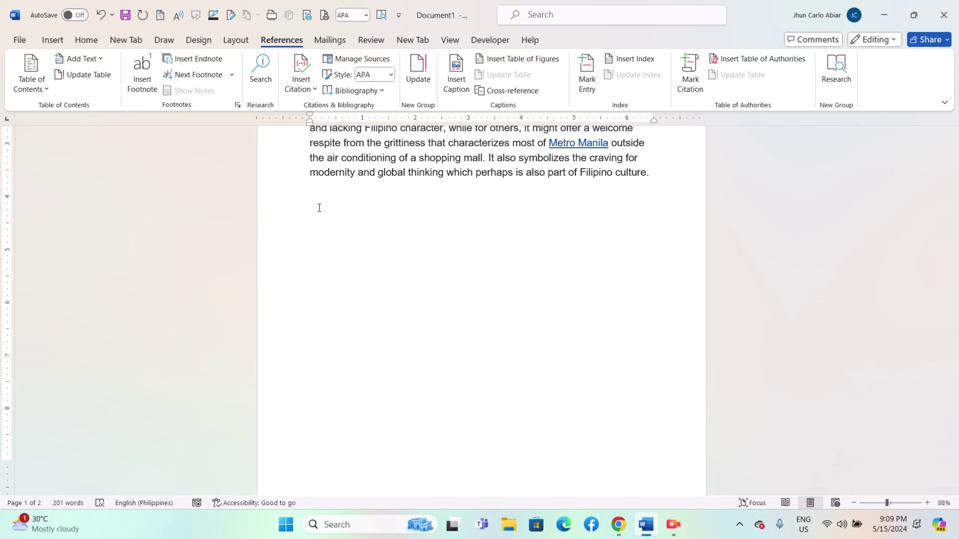
Type 'See' on the empty line and open the Cross-reference dialog.
{"action": "type", "text": "See"}
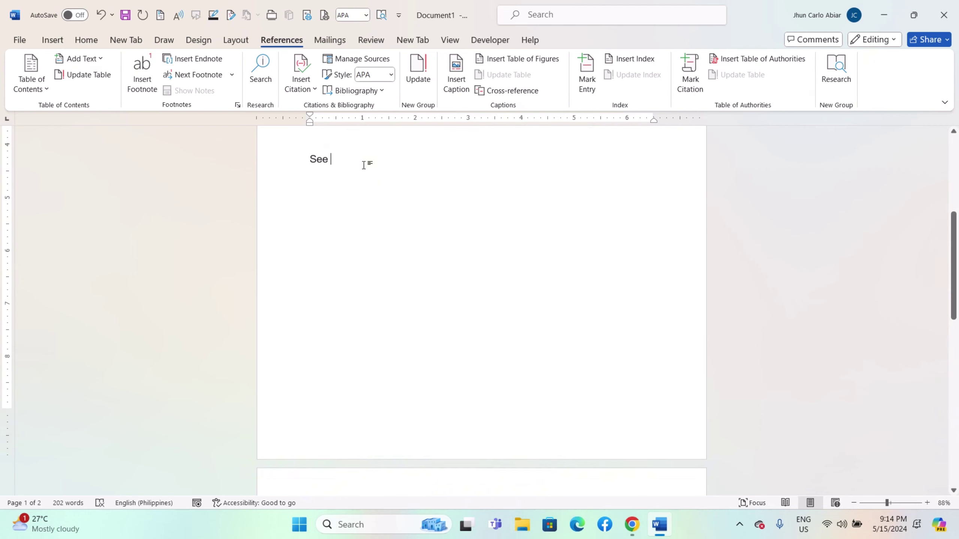
{"action": "scroll", "coordinate": [366, 163], "scroll_direction": "up", "scroll_amount": 1}
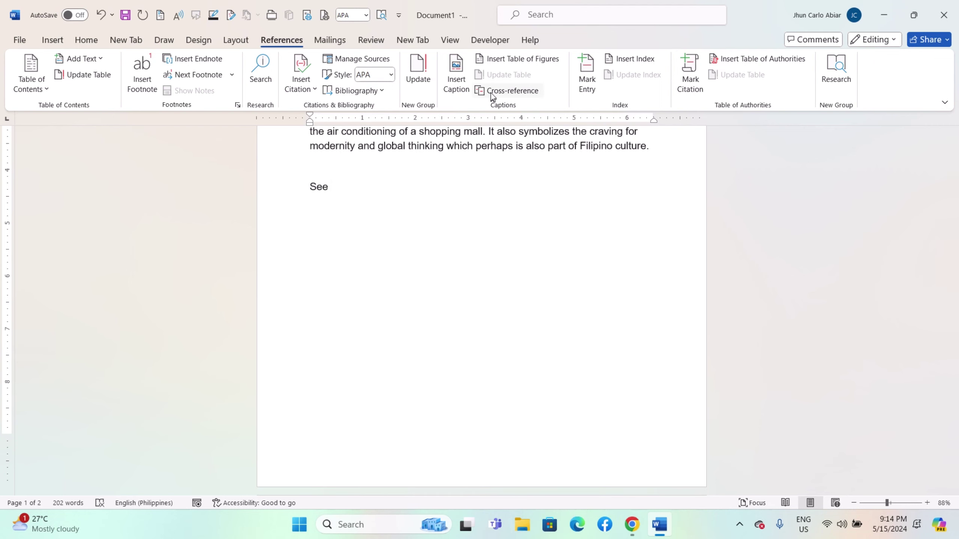
{"action": "left_click", "coordinate": [520, 92]}
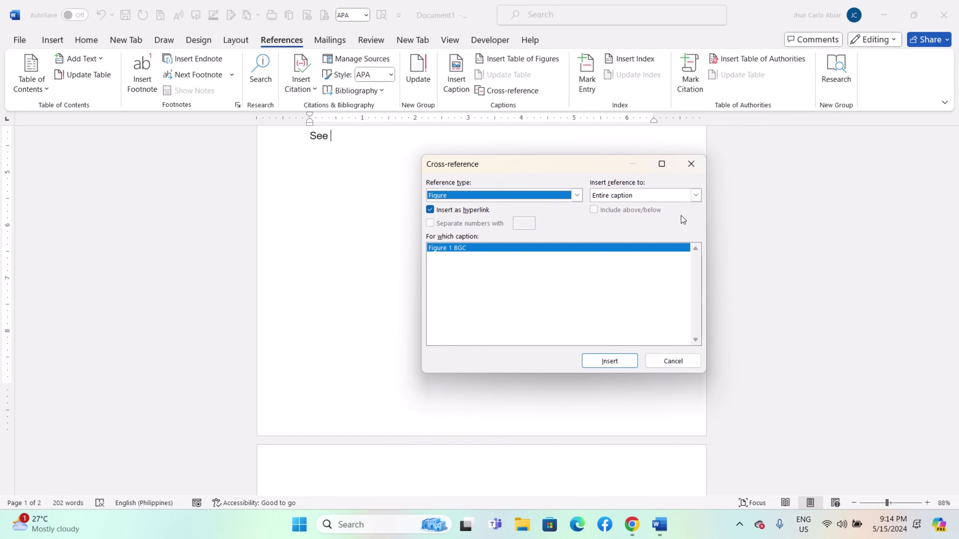
Insert a hyperlinked Figure cross-reference to 'Figure 1 BGC' showing the entire caption.
{"action": "left_click", "coordinate": [576, 196]}
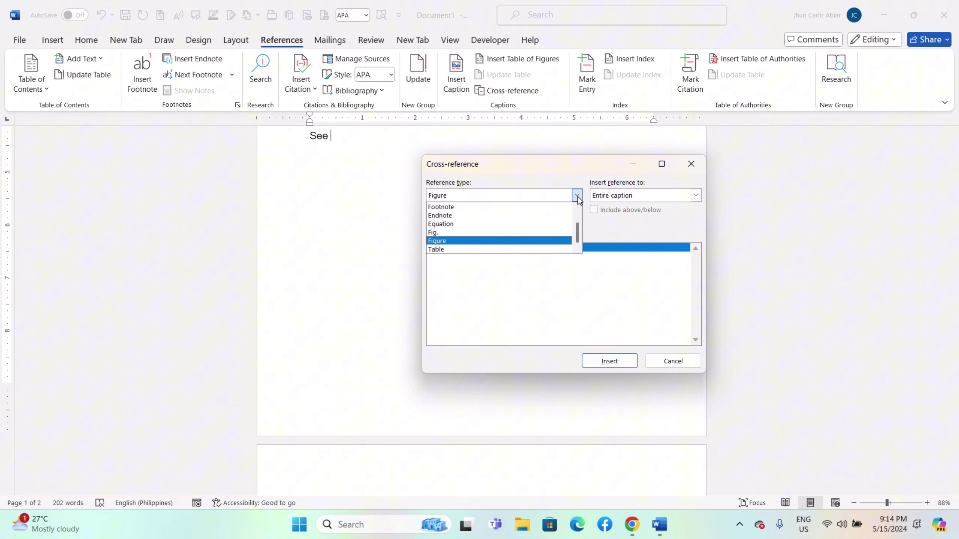
{"action": "left_click", "coordinate": [549, 240]}
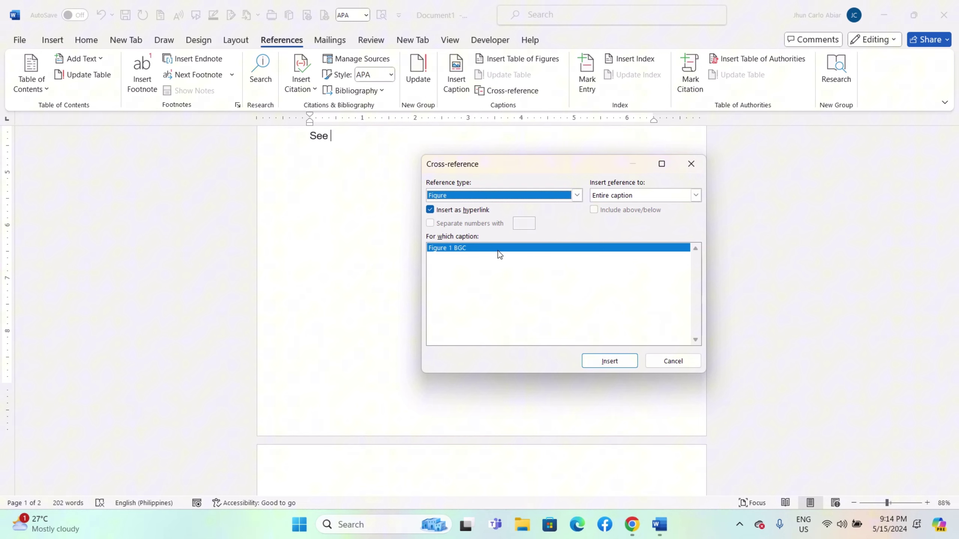
{"action": "left_click", "coordinate": [482, 250]}
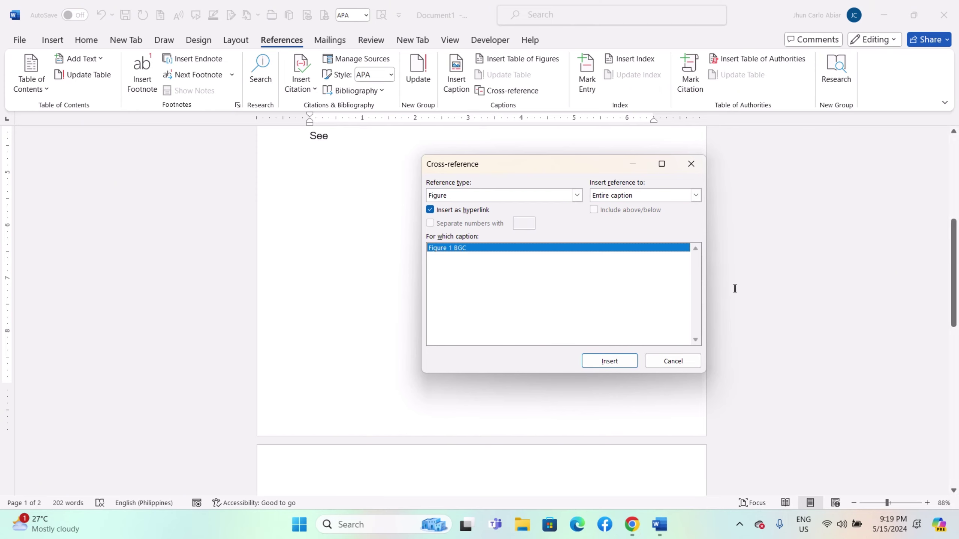
{"action": "left_click", "coordinate": [696, 196]}
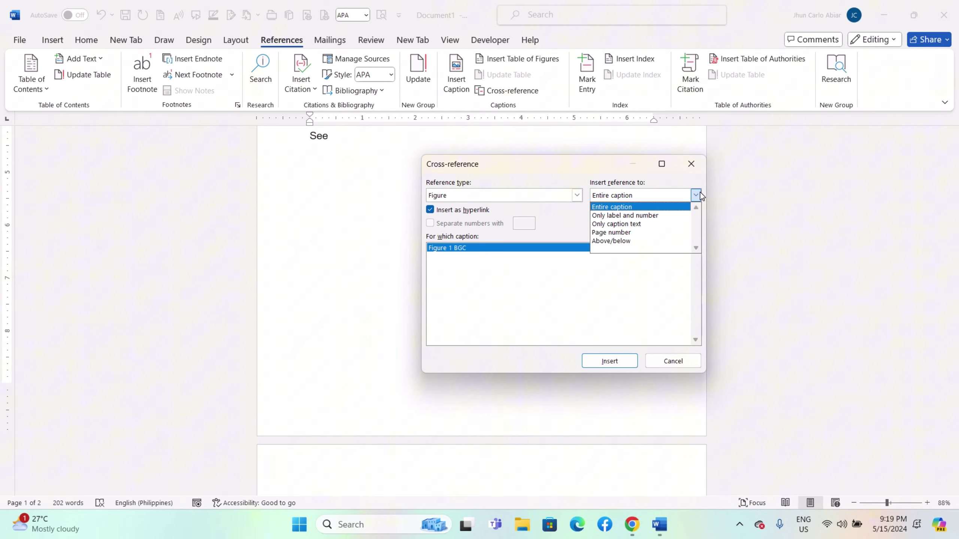
{"action": "left_click", "coordinate": [676, 214]}
{"action": "left_click", "coordinate": [696, 195]}
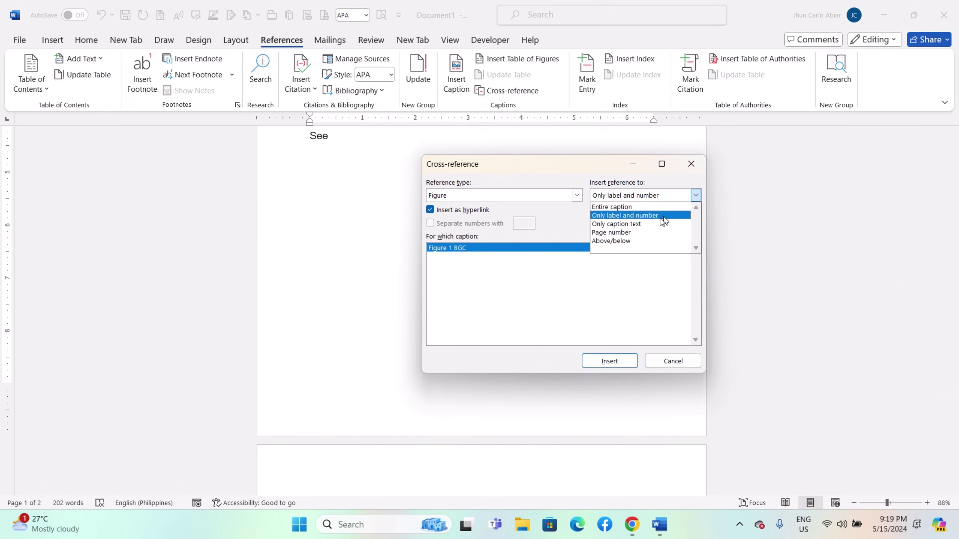
{"action": "left_click", "coordinate": [652, 224]}
{"action": "left_click", "coordinate": [696, 195]}
{"action": "left_click", "coordinate": [669, 208]}
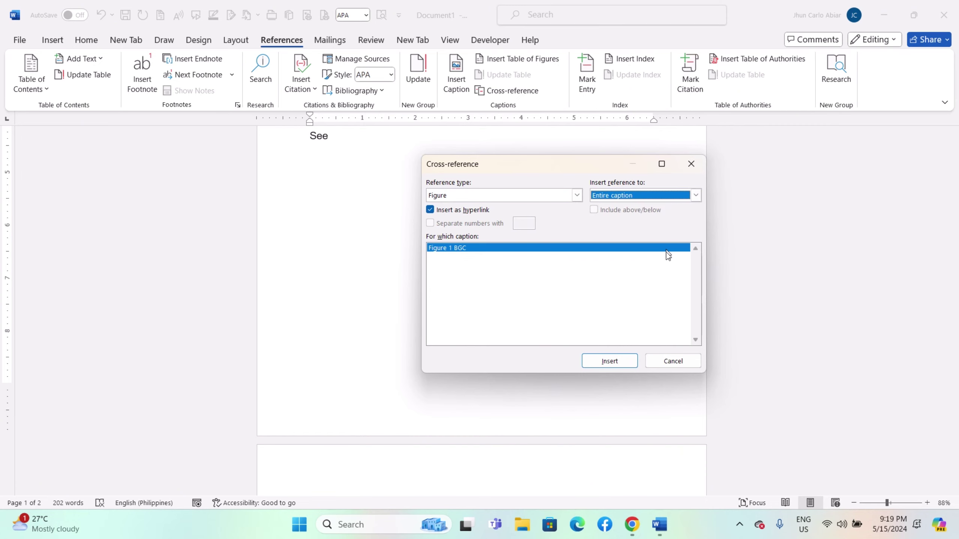
{"action": "left_click", "coordinate": [606, 363]}
Close the Cross-reference dialog and delete the trailing space after the reference.
{"action": "left_click", "coordinate": [672, 360]}
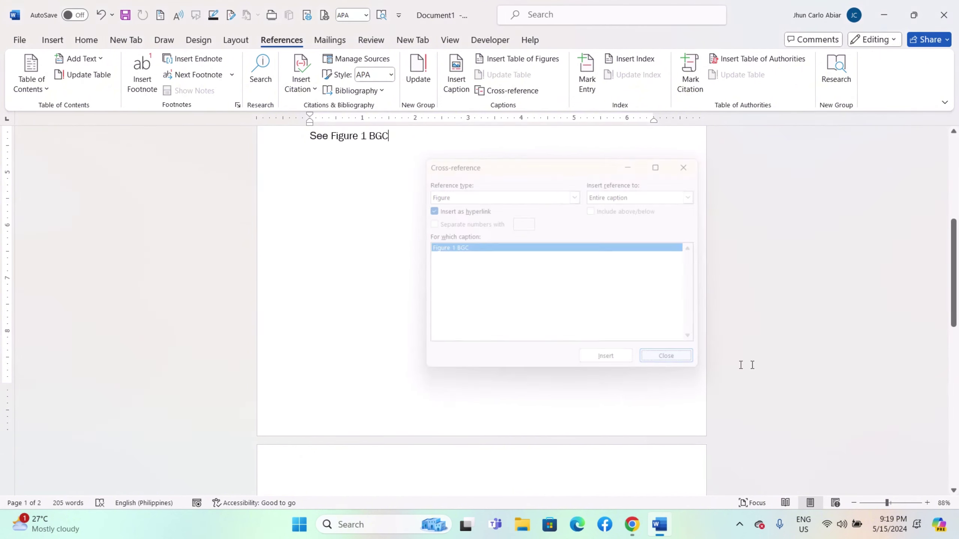
{"action": "scroll", "coordinate": [392, 210], "scroll_direction": "up", "scroll_amount": 2}
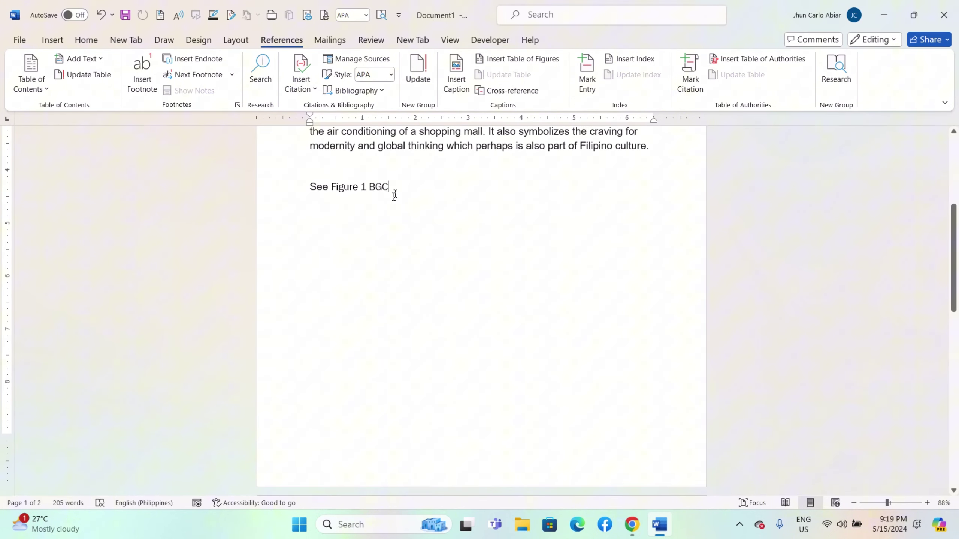
{"action": "key", "text": "BackSpace"}
Follow the Figure 1 BGC reference link to the captioned photo.
{"action": "left_click_drag", "start_coordinate": [384, 187], "coordinate": [331, 186]}
{"action": "left_click", "coordinate": [335, 189], "text": "ctrl"}
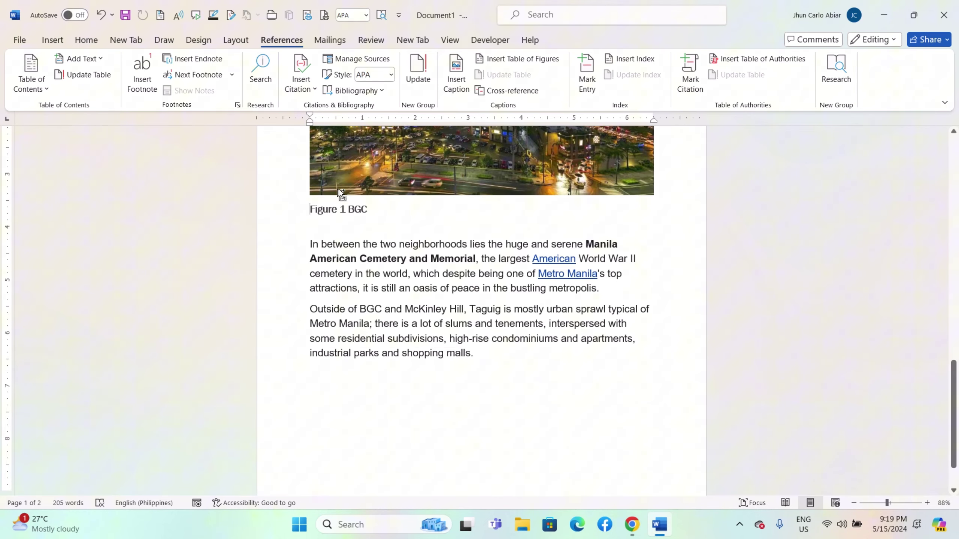
{"action": "scroll", "coordinate": [394, 188], "scroll_direction": "up", "scroll_amount": 3}
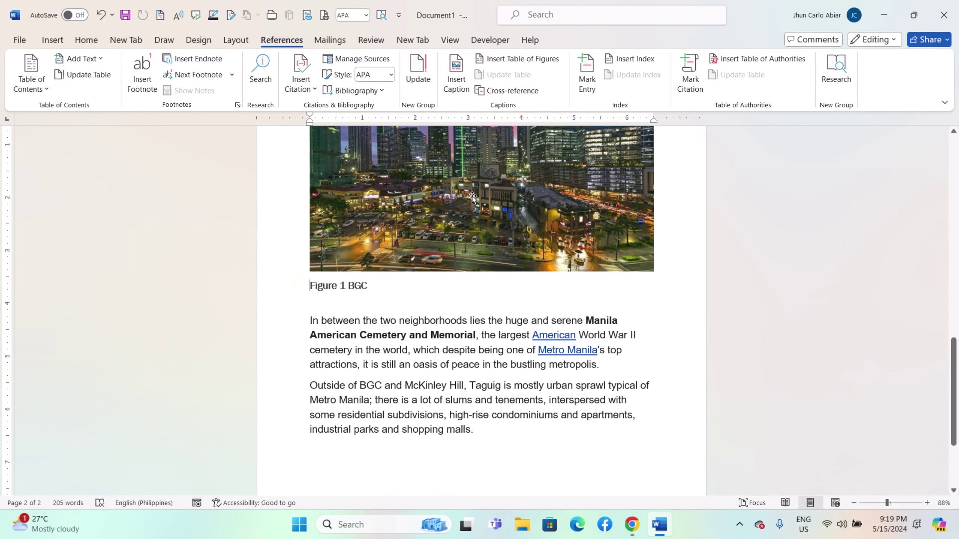
{"action": "scroll", "coordinate": [472, 195], "scroll_direction": "up", "scroll_amount": 1}
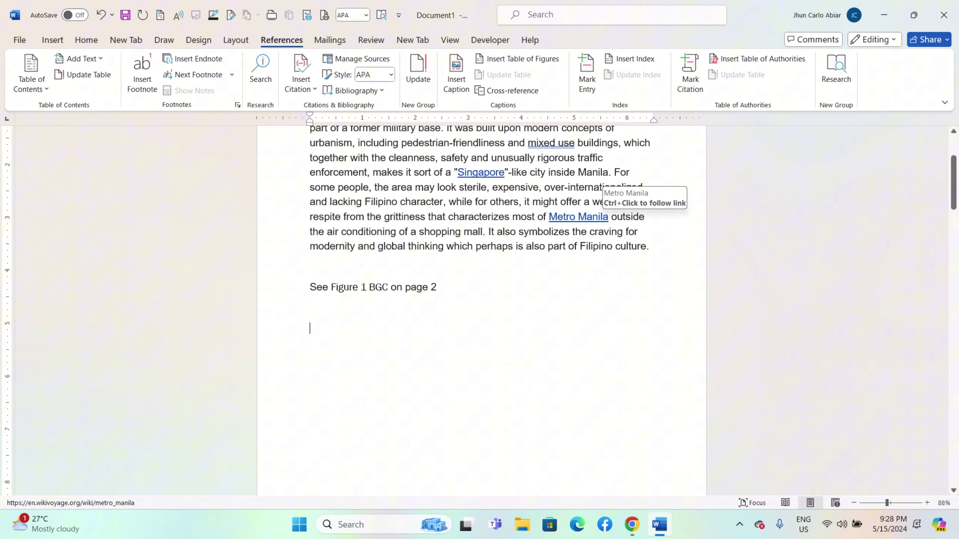
Update the reference's page-number field so it shows page 4 instead of 2.
{"action": "key", "text": "Return"}
{"action": "key", "text": "Return"}
{"action": "key", "text": "Return"}
{"action": "key", "text": "Return"}
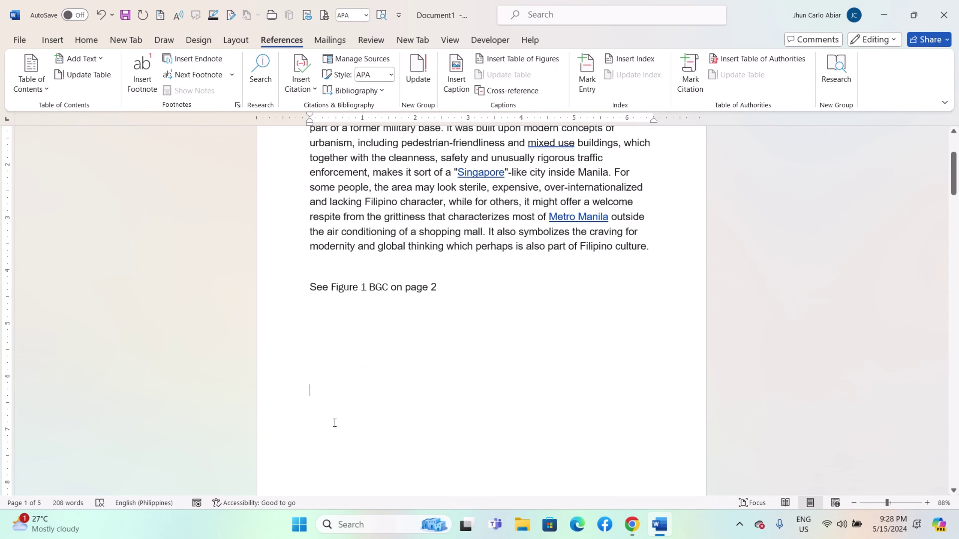
{"action": "key", "text": "BackSpace"}
{"action": "key", "text": "BackSpace"}
{"action": "key", "text": "BackSpace"}
{"action": "left_click", "coordinate": [433, 286]}
{"action": "right_click", "coordinate": [433, 287]}
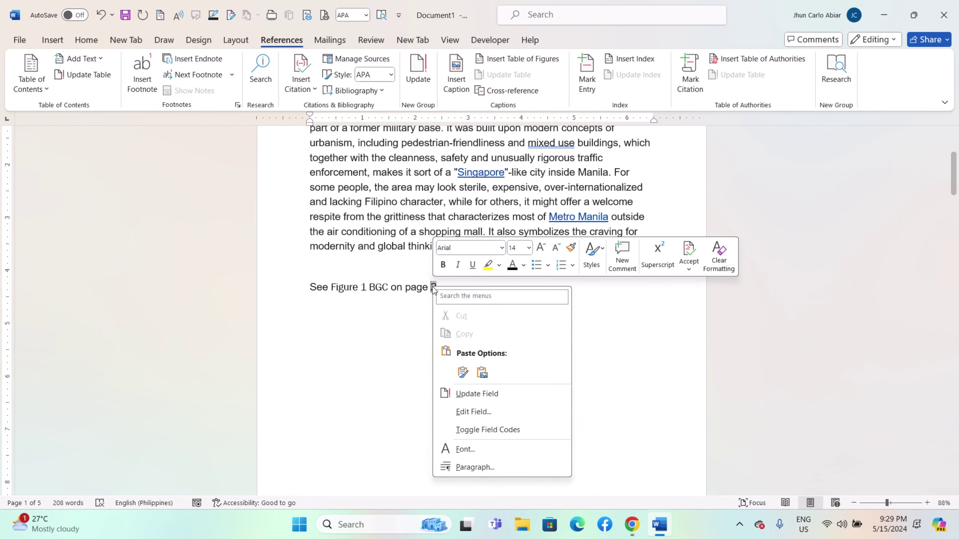
{"action": "left_click", "coordinate": [476, 393]}
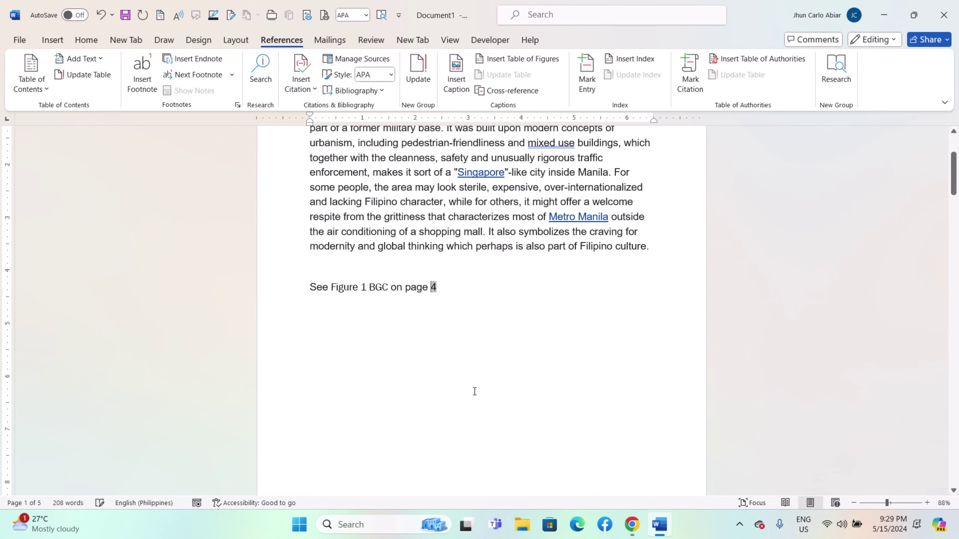
{"action": "left_click", "coordinate": [442, 291]}
Update all fields on the whole 'See Figure 1 BGC on page 4' line.
{"action": "left_click_drag", "start_coordinate": [309, 288], "coordinate": [442, 296]}
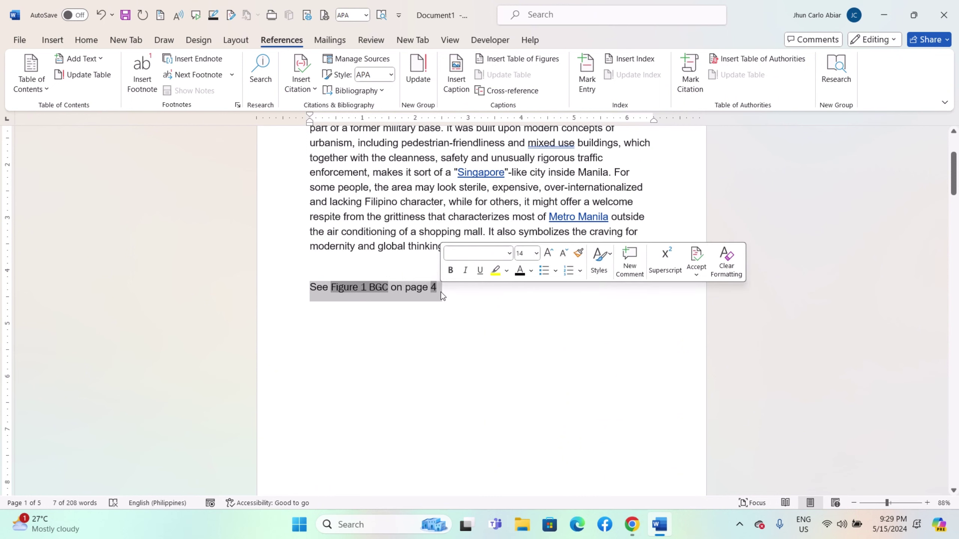
{"action": "right_click", "coordinate": [408, 290]}
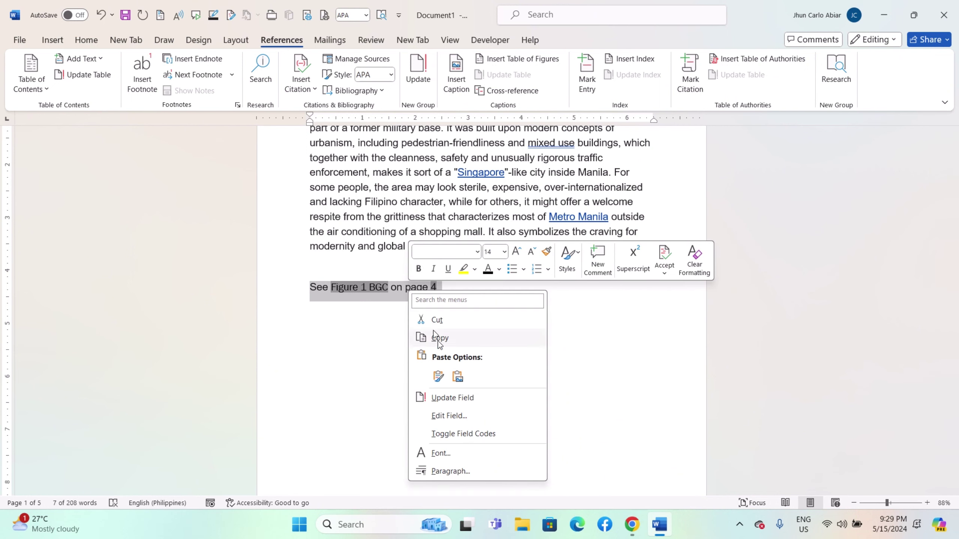
{"action": "left_click", "coordinate": [453, 398]}
{"action": "left_click", "coordinate": [482, 293]}
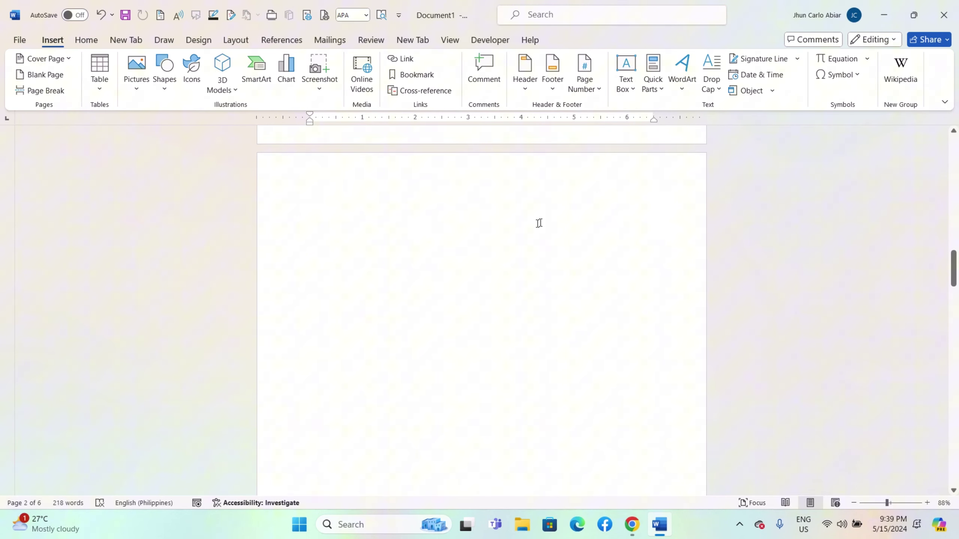
Check the Bridge Design heading on page 5, then return to the bridges sentence.
{"action": "scroll", "coordinate": [445, 302], "scroll_direction": "up", "scroll_amount": 3}
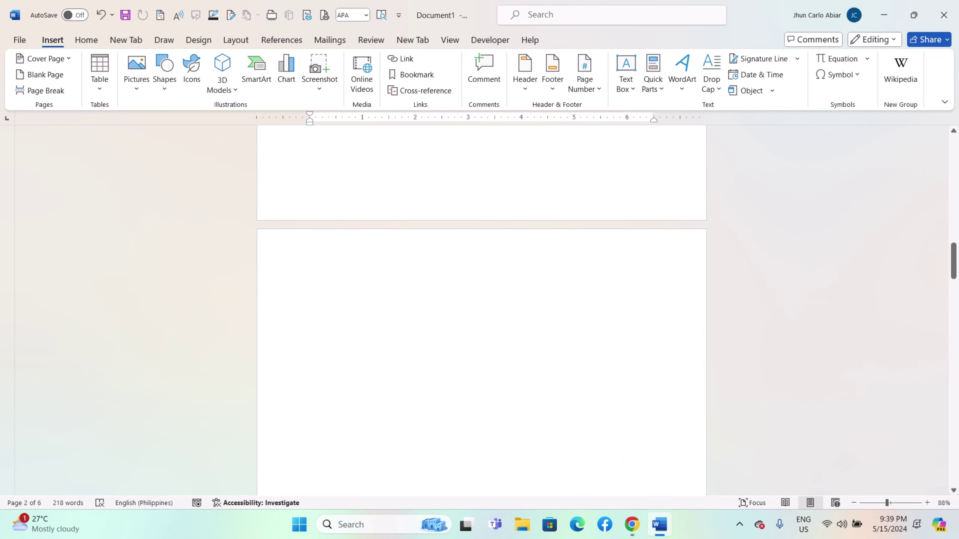
{"action": "scroll", "coordinate": [489, 283], "scroll_direction": "down", "scroll_amount": 6}
{"action": "left_click_drag", "start_coordinate": [953, 285], "coordinate": [930, 440]}
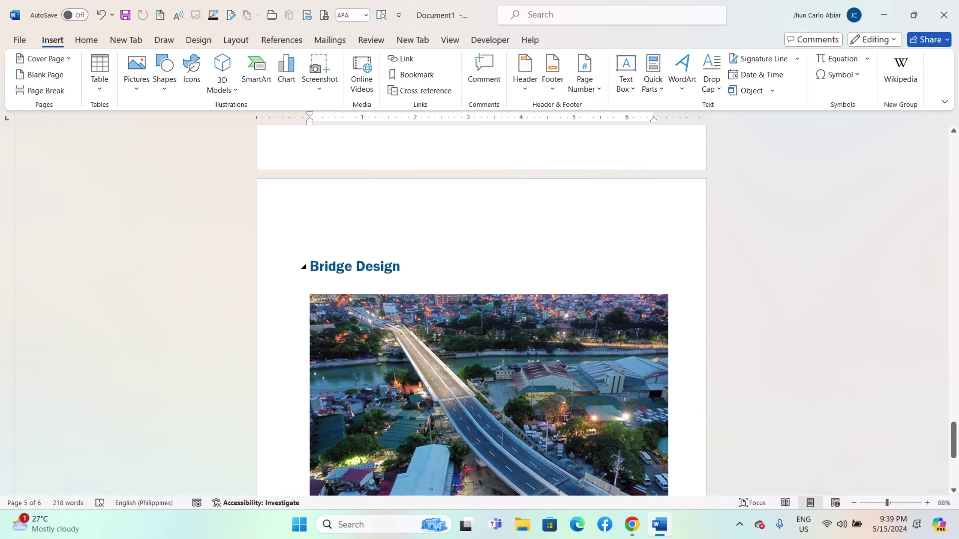
{"action": "left_click", "coordinate": [381, 266]}
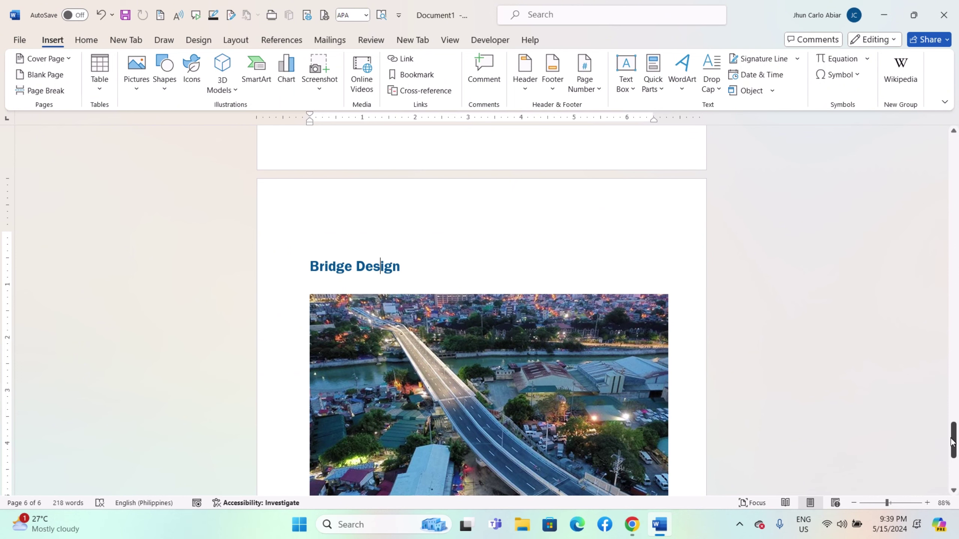
{"action": "left_click_drag", "start_coordinate": [953, 446], "coordinate": [957, 186]}
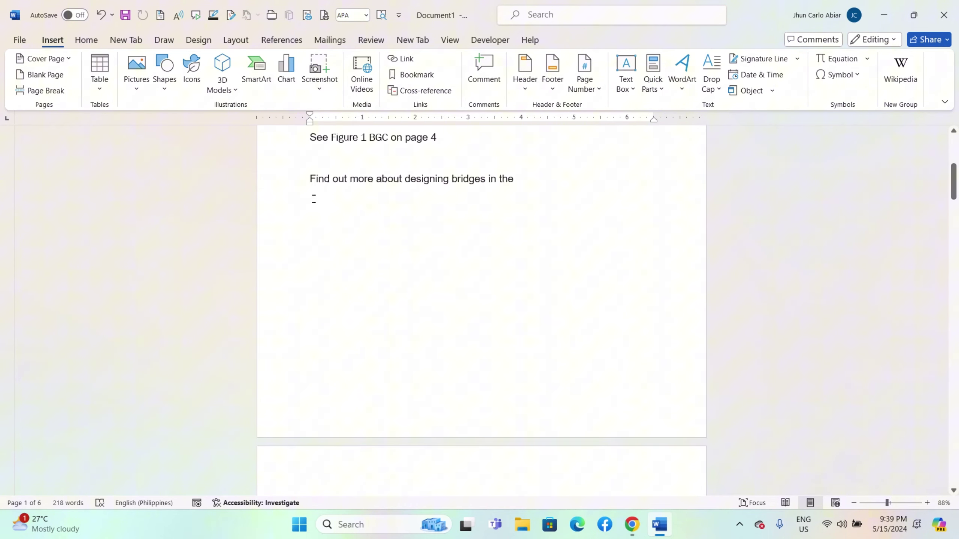
Place the cursor at the end of 'Find out more about designing bridges in the', removing extra typed words.
{"action": "left_click_drag", "start_coordinate": [310, 178], "coordinate": [521, 179]}
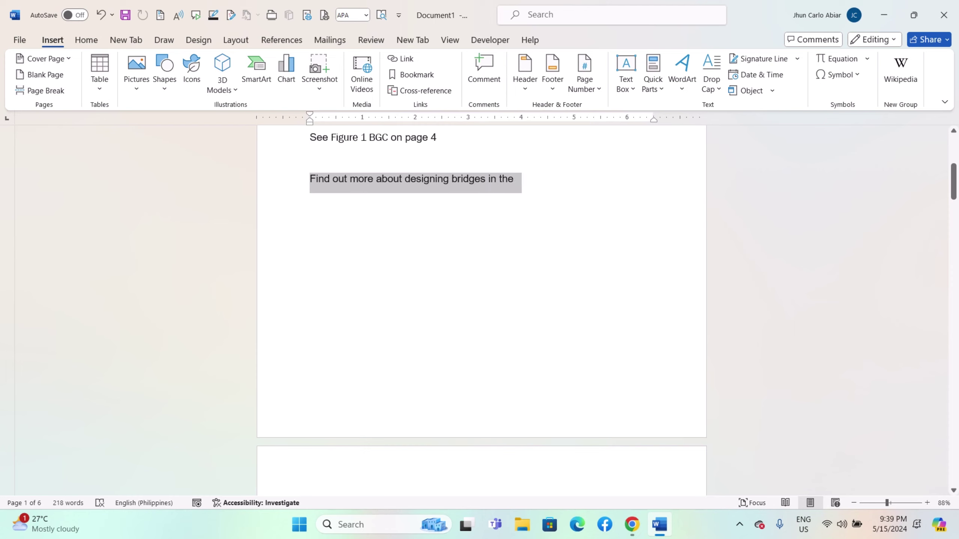
{"action": "left_click", "coordinate": [521, 179]}
{"action": "type", "text": "brid"}
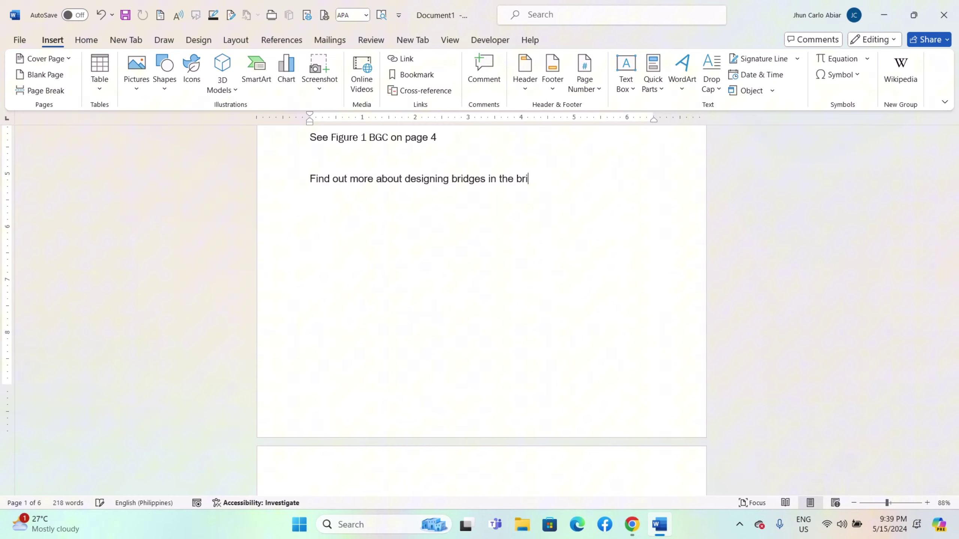
{"action": "type", "text": "ge design"}
{"action": "key", "text": "BackSpace"}
{"action": "key", "text": "BackSpace"}
{"action": "key", "text": "BackSpace"}
{"action": "key", "text": "BackSpace"}
{"action": "key", "text": "BackSpace"}
{"action": "key", "text": "BackSpace"}
{"action": "key", "text": "BackSpace"}
{"action": "key", "text": "BackSpace"}
{"action": "key", "text": "BackSpace"}
{"action": "key", "text": "BackSpace"}
{"action": "key", "text": "BackSpace"}
{"action": "key", "text": "BackSpace"}
{"action": "key", "text": "BackSpace"}
Insert a hyperlinked Heading cross-reference to 'Bridge Design' at the end of the sentence.
{"action": "left_click", "coordinate": [431, 93]}
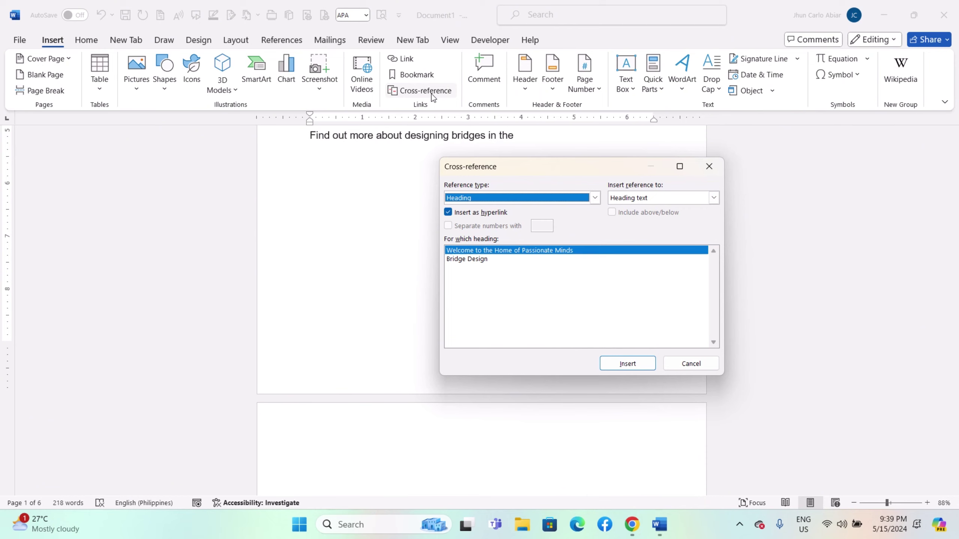
{"action": "left_click", "coordinate": [596, 198]}
{"action": "left_click", "coordinate": [499, 249]}
{"action": "left_click", "coordinate": [594, 198]}
{"action": "left_click", "coordinate": [559, 210]}
{"action": "left_click", "coordinate": [479, 257]}
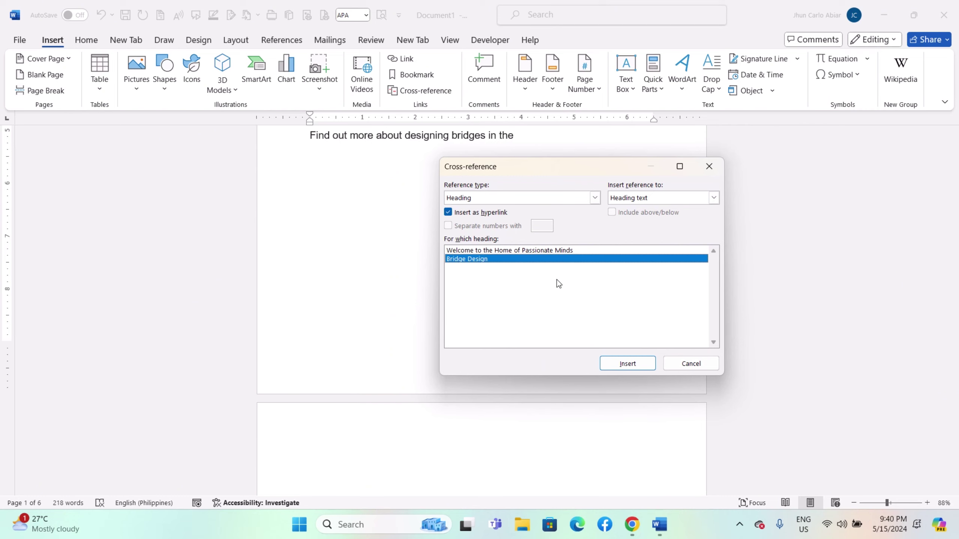
{"action": "left_click", "coordinate": [448, 213]}
{"action": "left_click", "coordinate": [628, 363]}
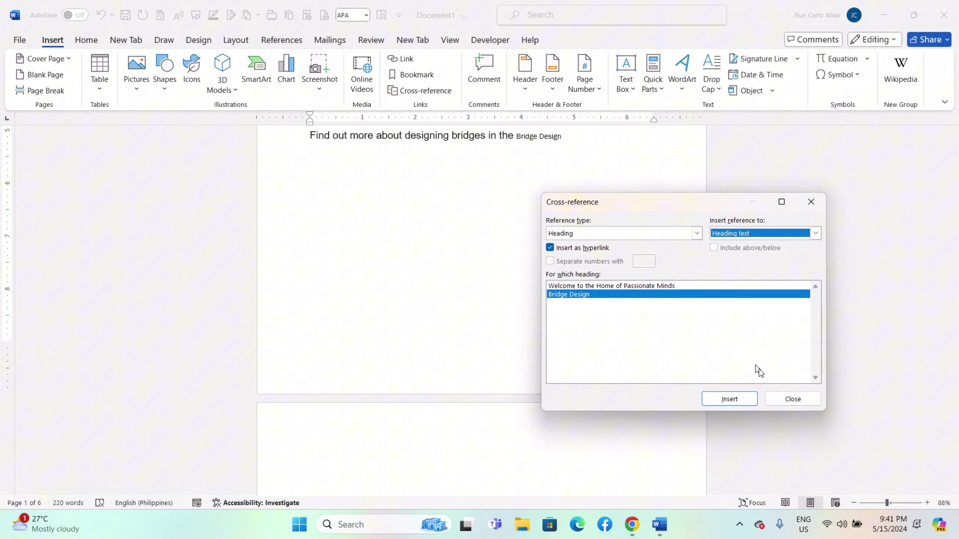
{"action": "left_click", "coordinate": [795, 400]}
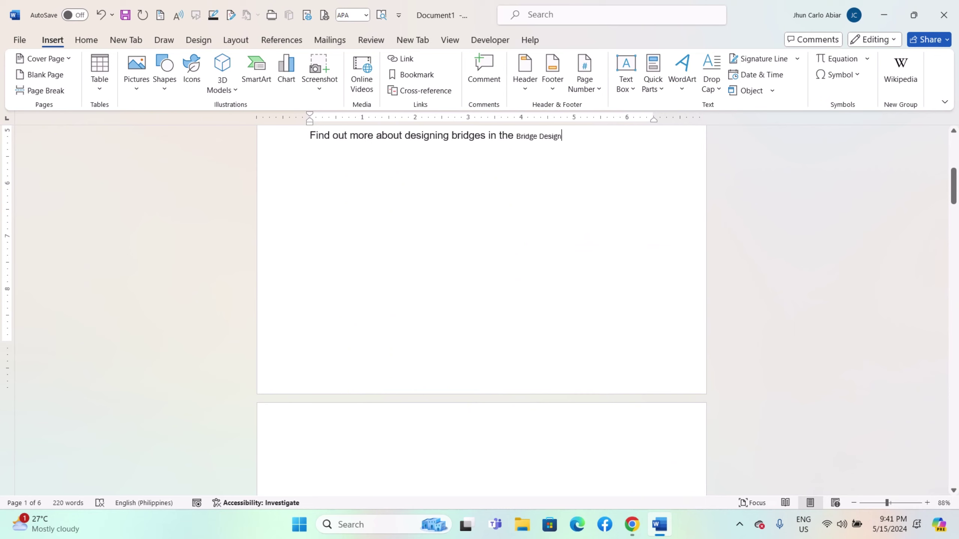
Update the Bridge Design reference field.
{"action": "right_click", "coordinate": [532, 137]}
{"action": "left_click", "coordinate": [500, 196]}
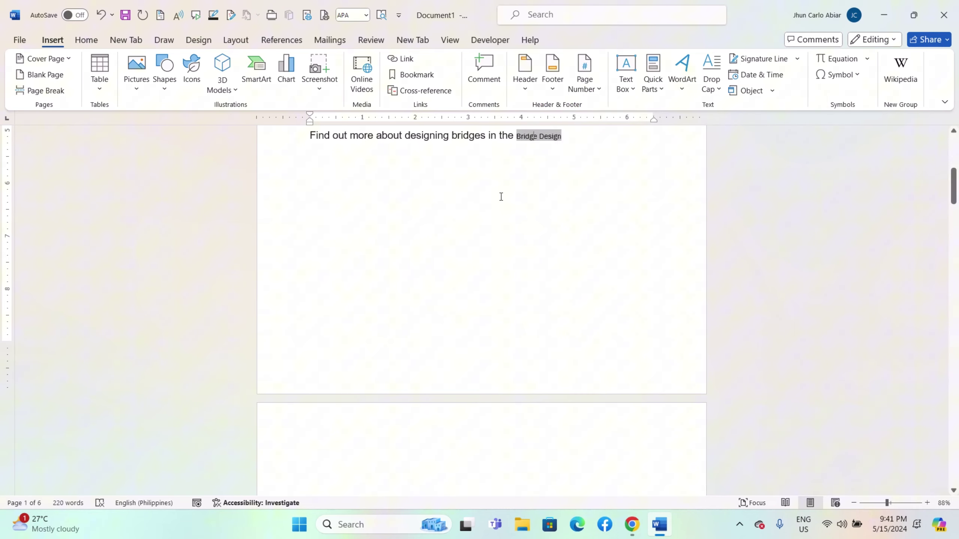
{"action": "right_click", "coordinate": [531, 151]}
{"action": "left_click", "coordinate": [536, 153]}
{"action": "right_click", "coordinate": [537, 139]}
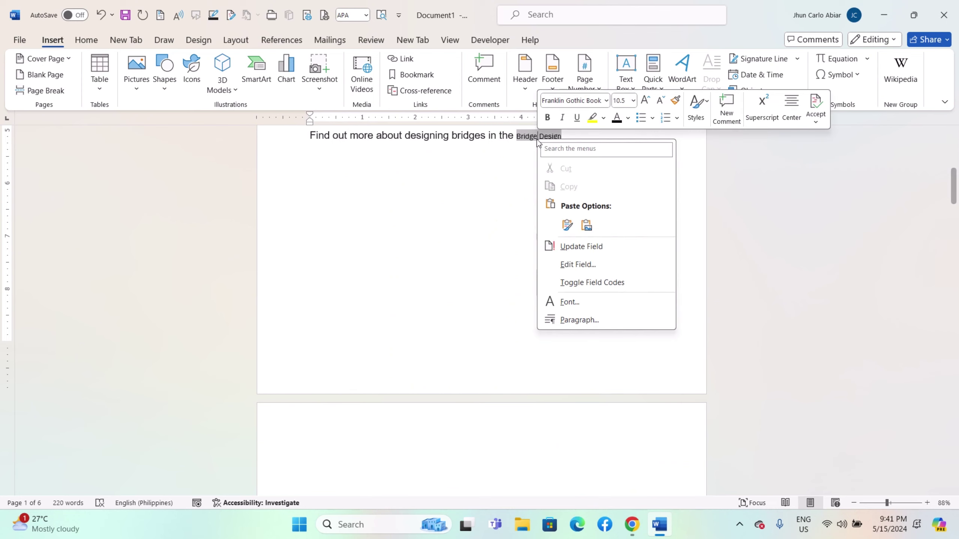
{"action": "left_click", "coordinate": [575, 246]}
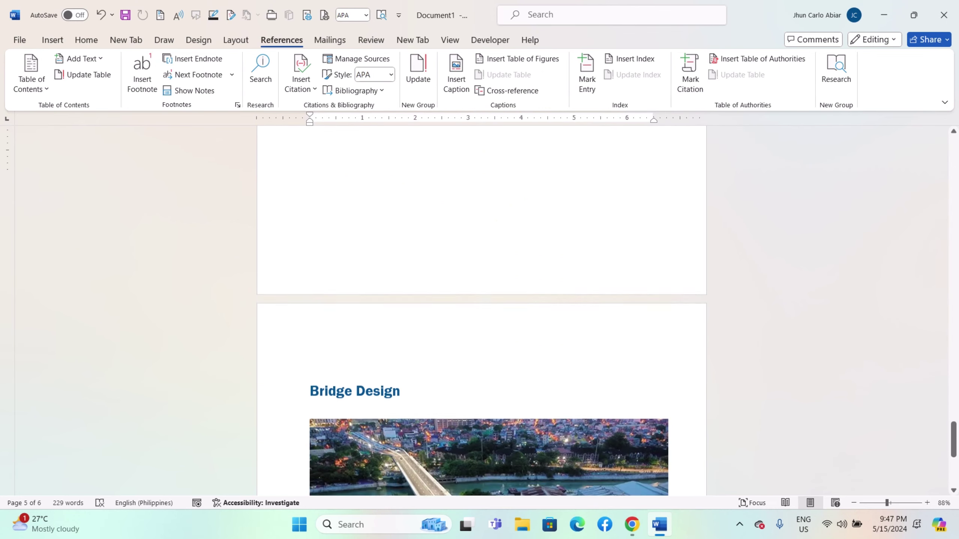
Scroll to footnote 1 on page 6 and back to the 'See the sea views footnote' line.
{"action": "scroll", "coordinate": [781, 323], "scroll_direction": "down", "scroll_amount": 10}
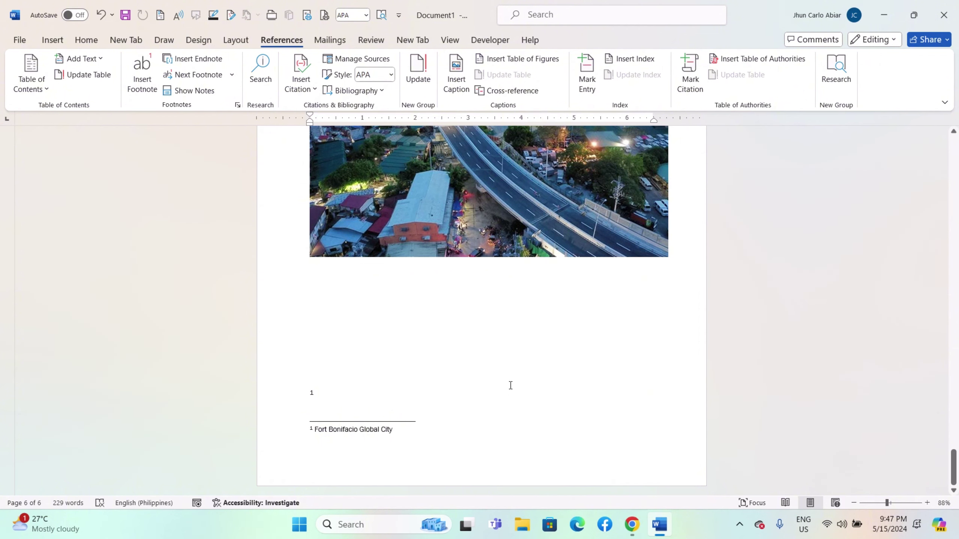
{"action": "scroll", "coordinate": [511, 384], "scroll_direction": "up", "scroll_amount": 10}
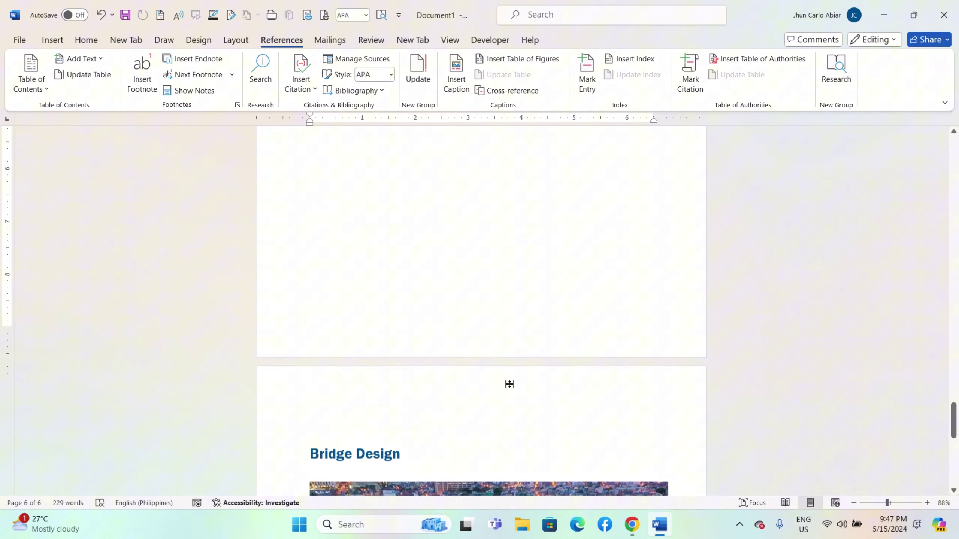
{"action": "scroll", "coordinate": [510, 385], "scroll_direction": "up", "scroll_amount": 5}
{"action": "scroll", "coordinate": [510, 385], "scroll_direction": "down", "scroll_amount": 5}
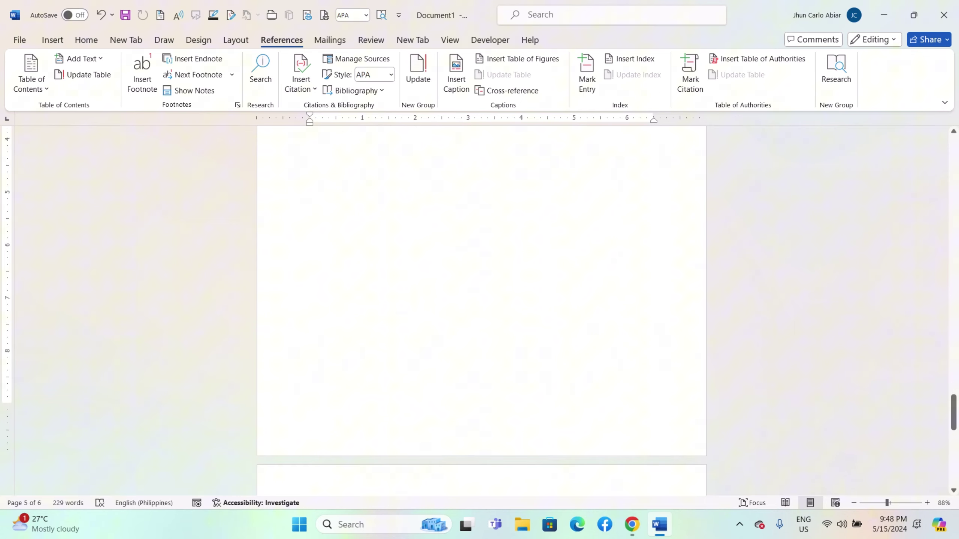
{"action": "scroll", "coordinate": [306, 245], "scroll_direction": "up", "scroll_amount": 5}
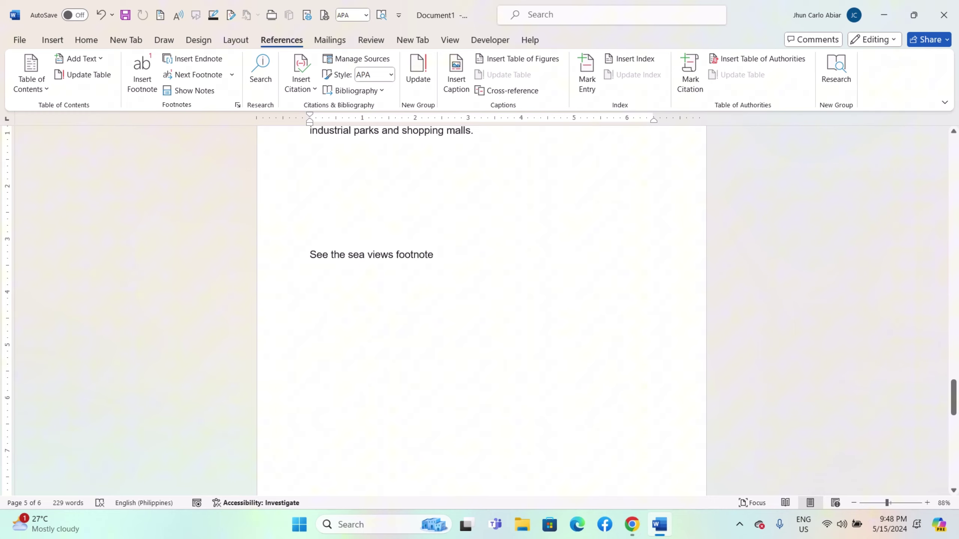
Insert a cross-reference to footnote 1's number after "See the sea views footnote".
{"action": "left_click", "coordinate": [498, 91]}
{"action": "left_click", "coordinate": [693, 233]}
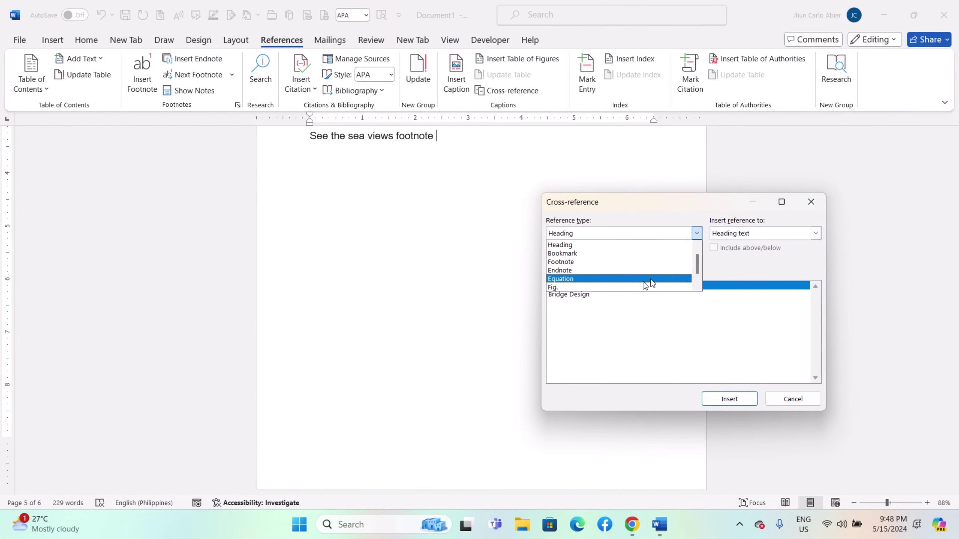
{"action": "left_click", "coordinate": [631, 262]}
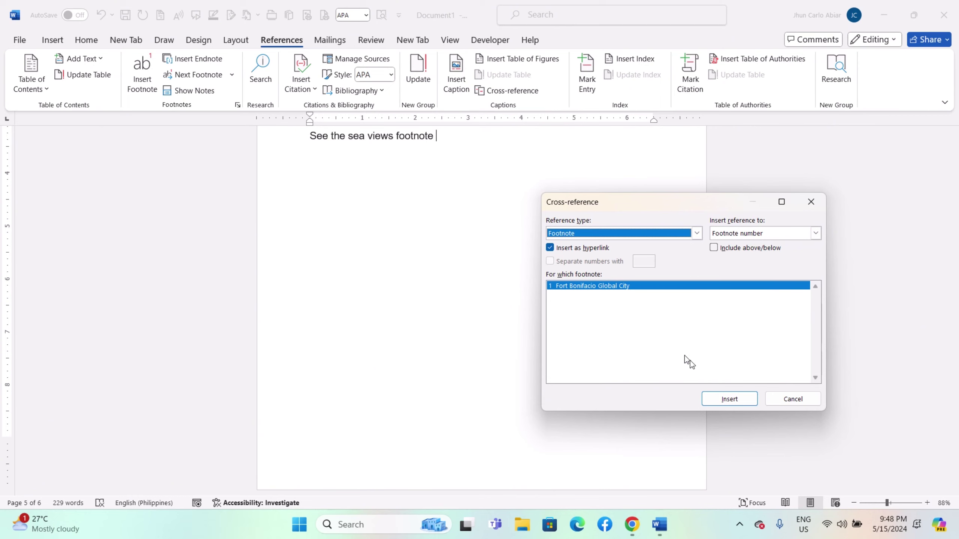
{"action": "left_click", "coordinate": [730, 400]}
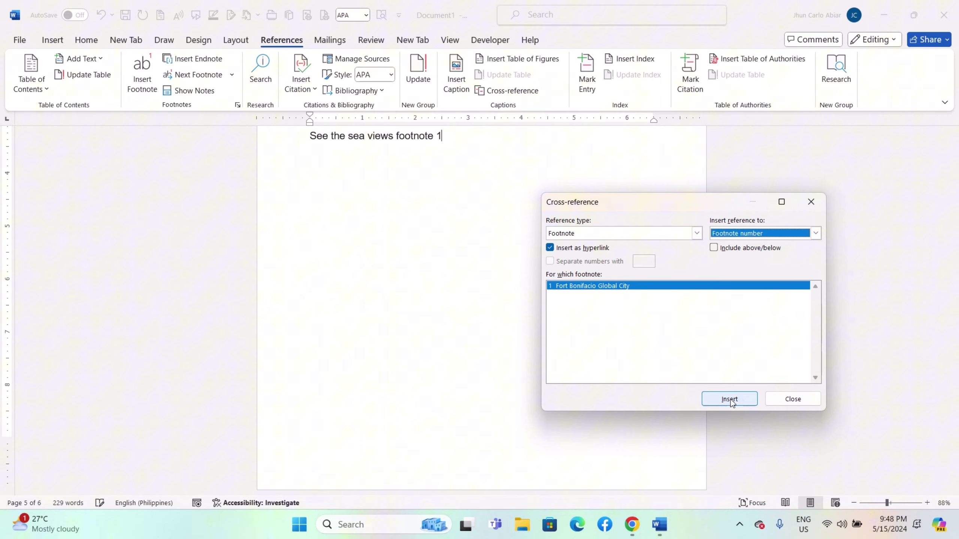
{"action": "left_click", "coordinate": [792, 399]}
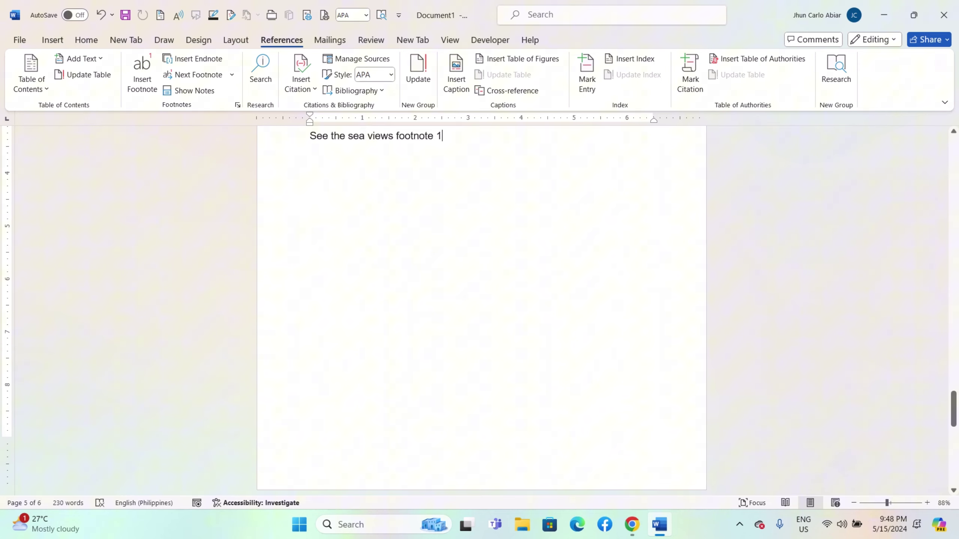
Ctrl+click the inserted 1 to confirm it jumps to footnote 1.
{"action": "left_click", "coordinate": [438, 135]}
{"action": "left_click", "coordinate": [438, 136], "text": "ctrl"}
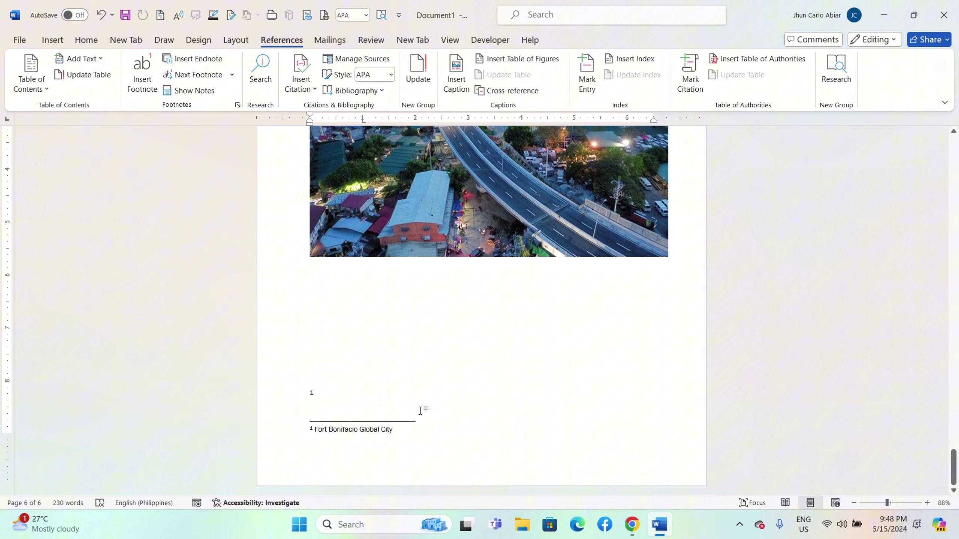
{"action": "scroll", "coordinate": [420, 411], "scroll_direction": "up", "scroll_amount": 9}
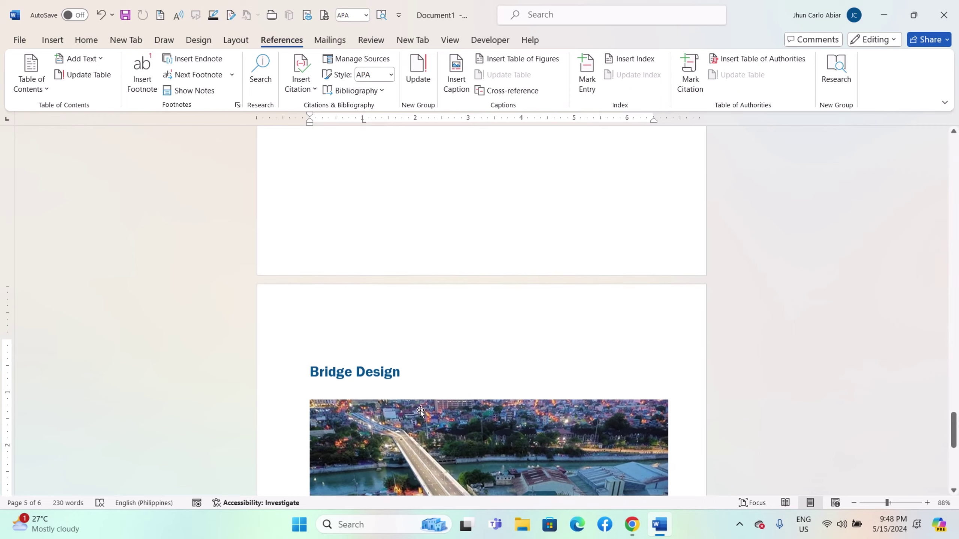
{"action": "scroll", "coordinate": [420, 411], "scroll_direction": "up", "scroll_amount": 10}
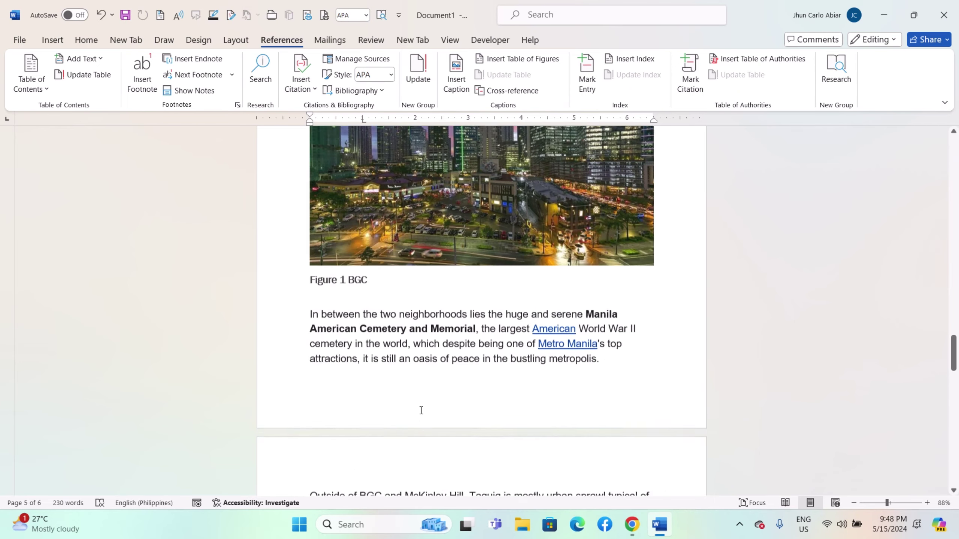
{"action": "scroll", "coordinate": [420, 410], "scroll_direction": "up", "scroll_amount": 10}
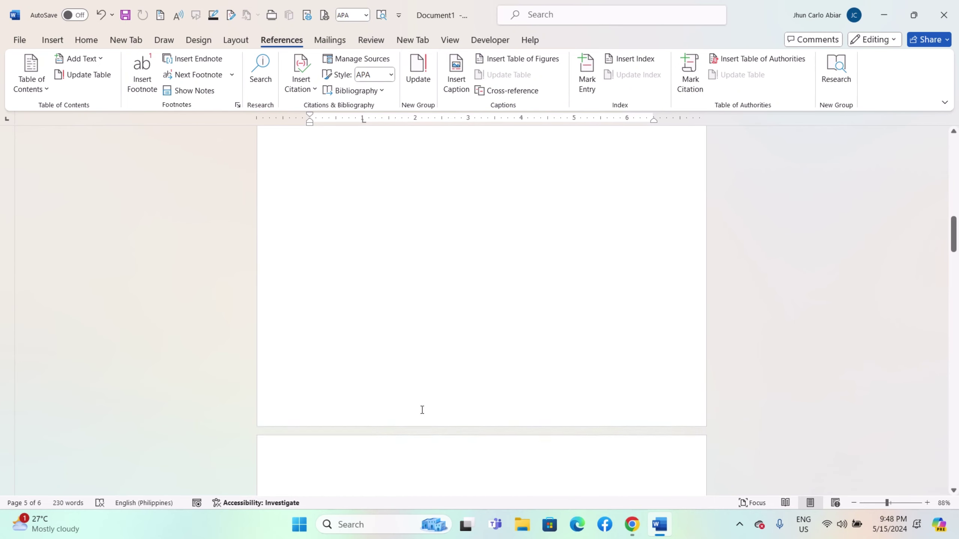